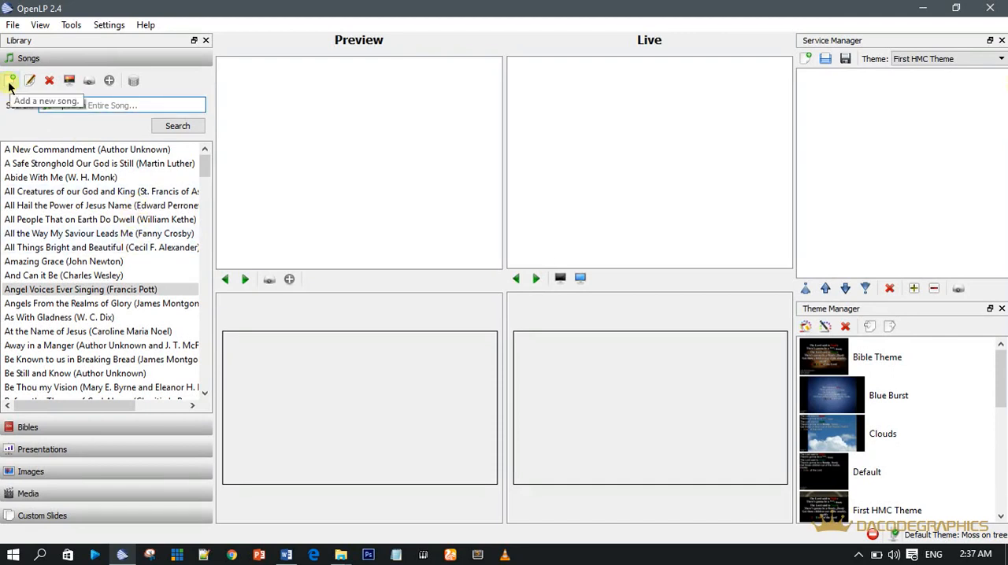
Step: Start a new song in the library and title it HYMN 34
left_click(11, 82)
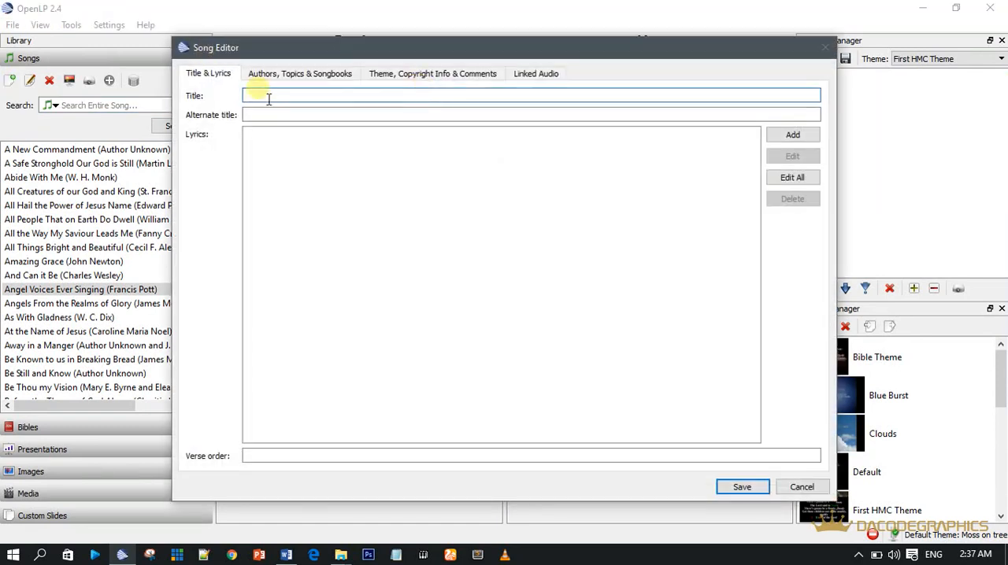
left_click_drag(268, 48, 278, 29)
left_click(290, 77)
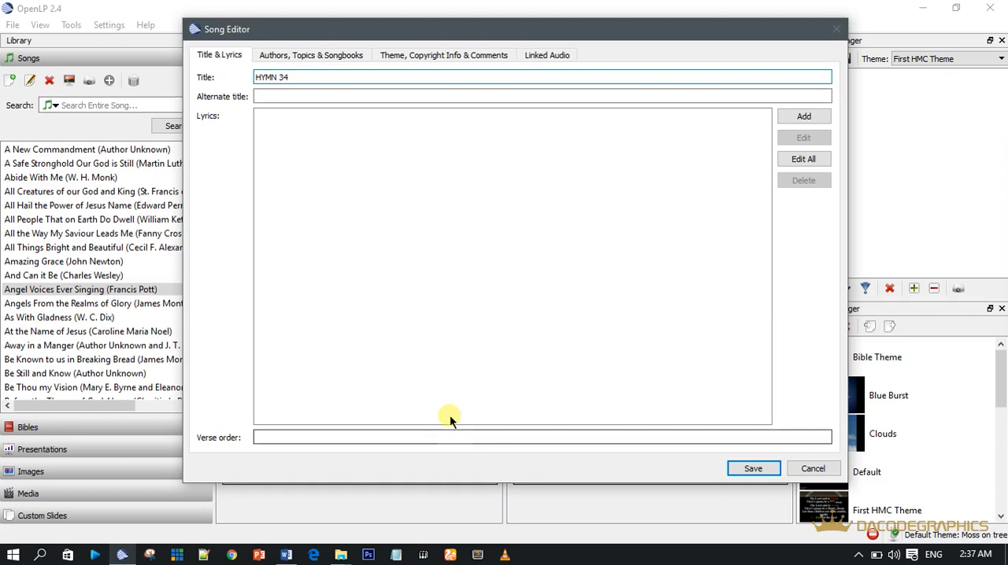
Step: Search Windows for HMC and open the HMC HYMN folder
key("super")
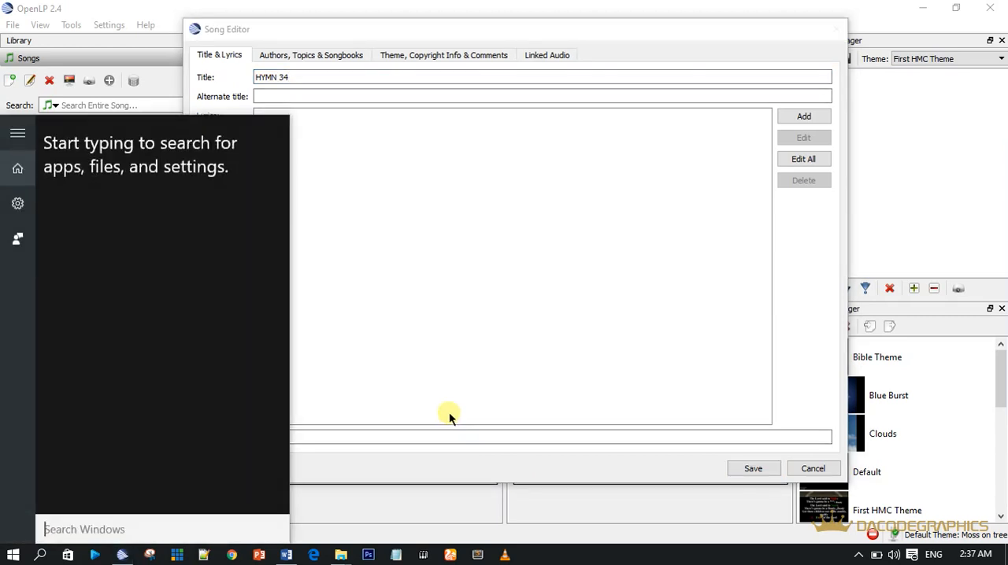
type("HY")
key("BackSpace")
type("MC")
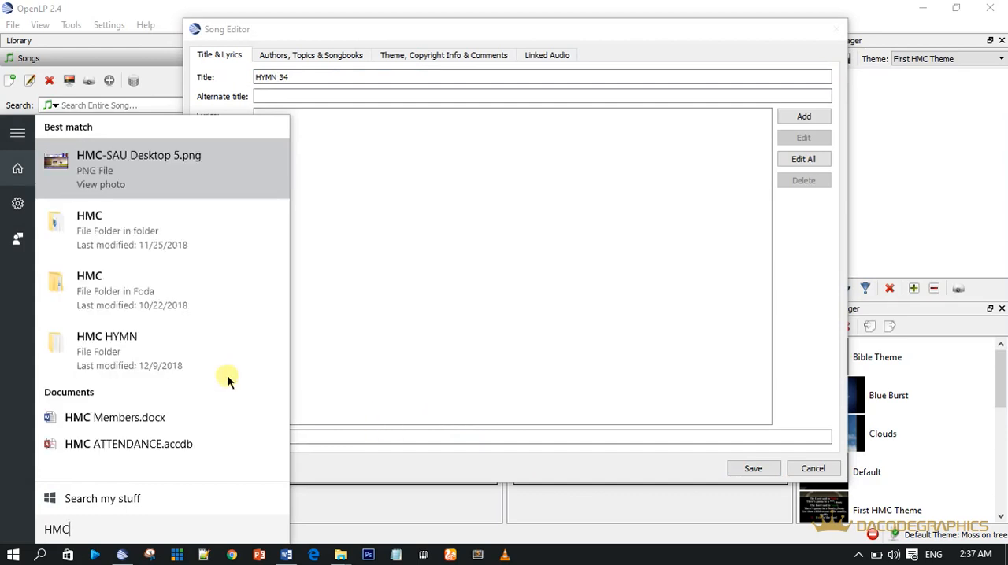
left_click(134, 360)
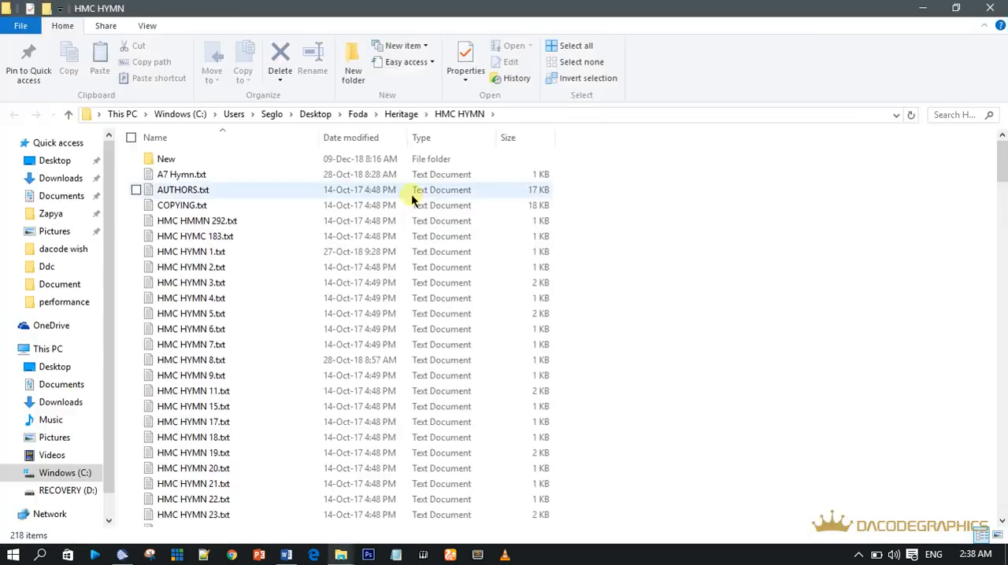
Step: Open HMC HYMN 35.txt and copy the text of verses 1 to 4, without the heading and author line
scroll(252, 410, "down", 7)
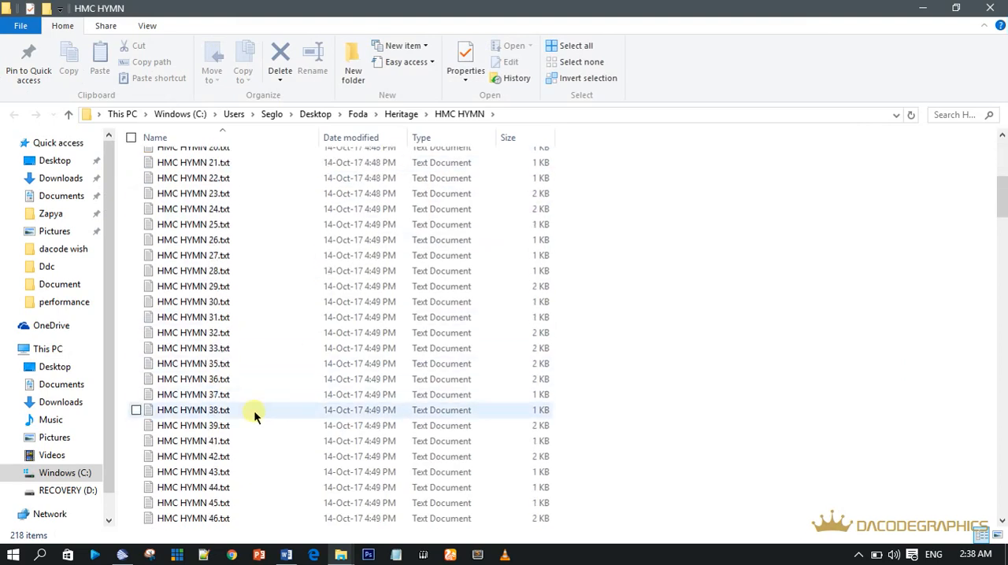
left_click(226, 349)
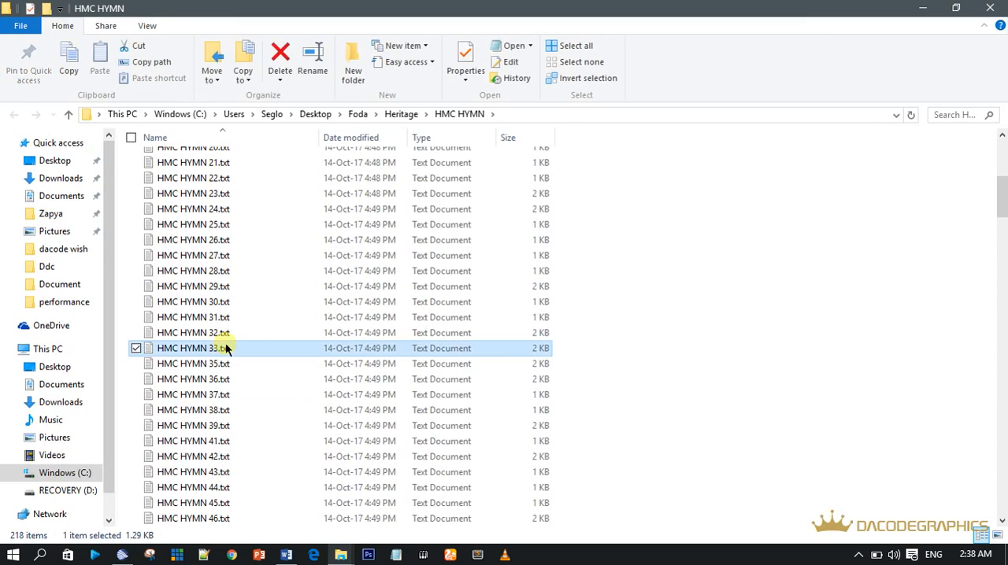
left_click(219, 365)
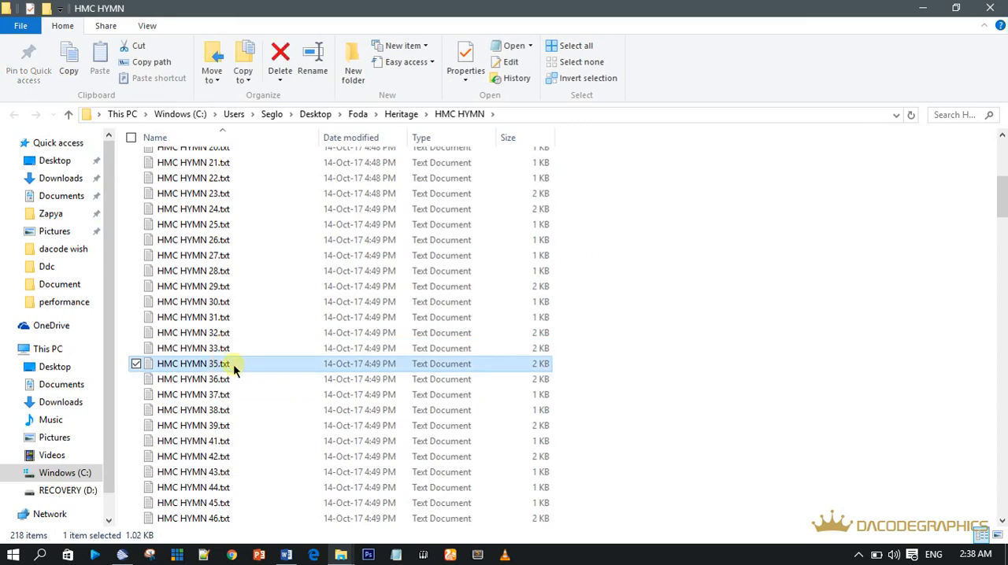
double_click(234, 364)
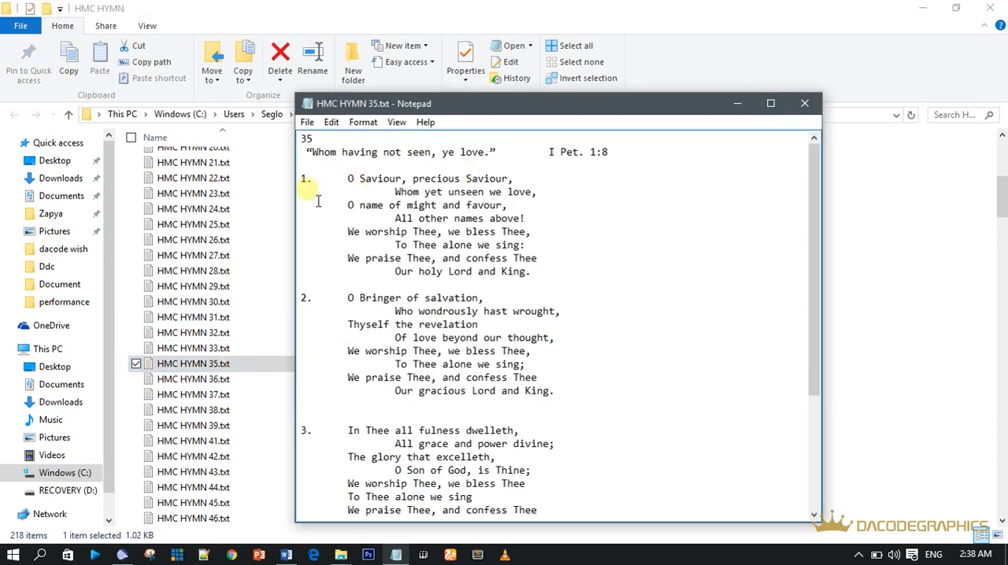
left_click_drag(301, 180, 607, 490)
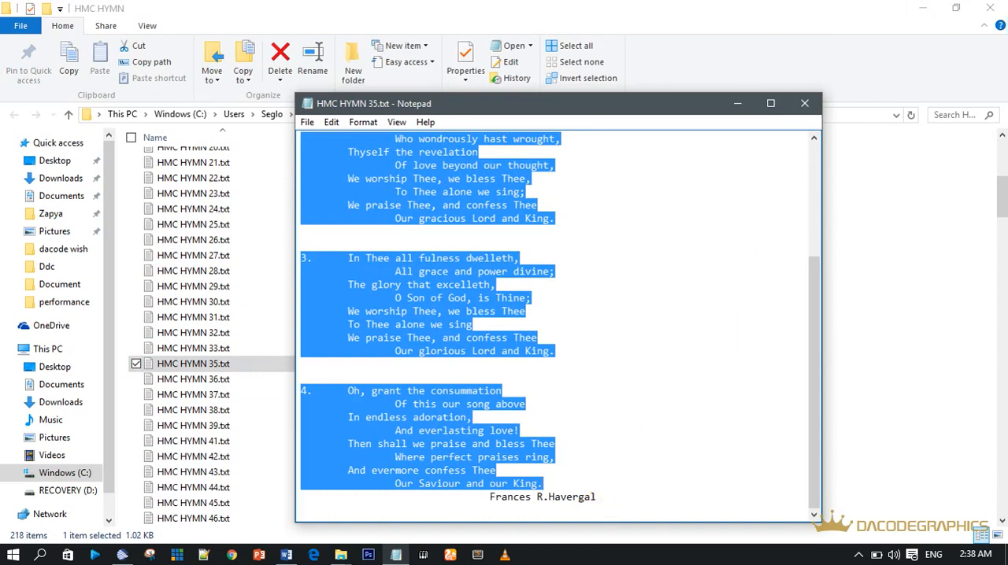
Step: Switch back to the OpenLP Song Editor and change the song title to HYMN 35
left_click(923, 8)
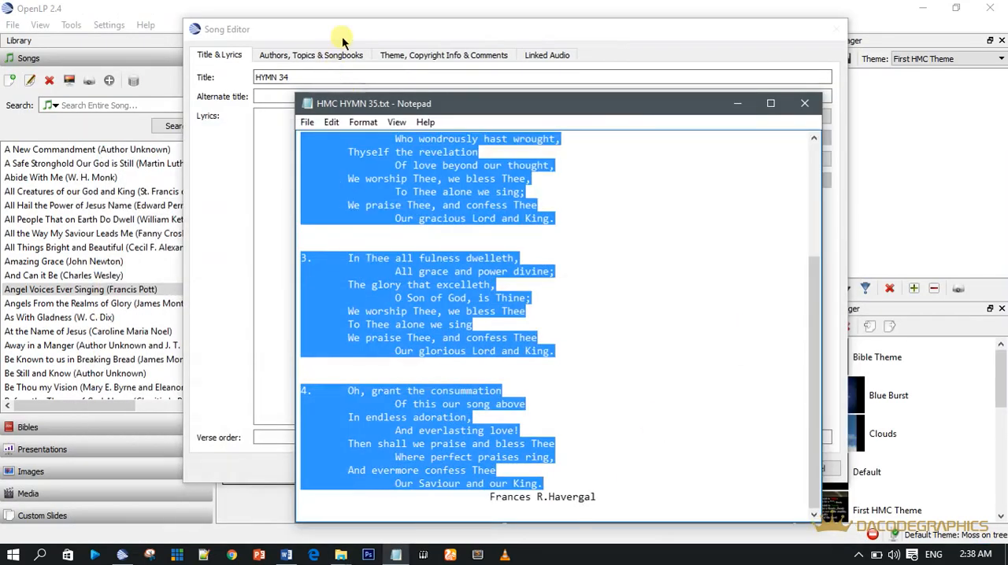
left_click(340, 29)
left_click(290, 83)
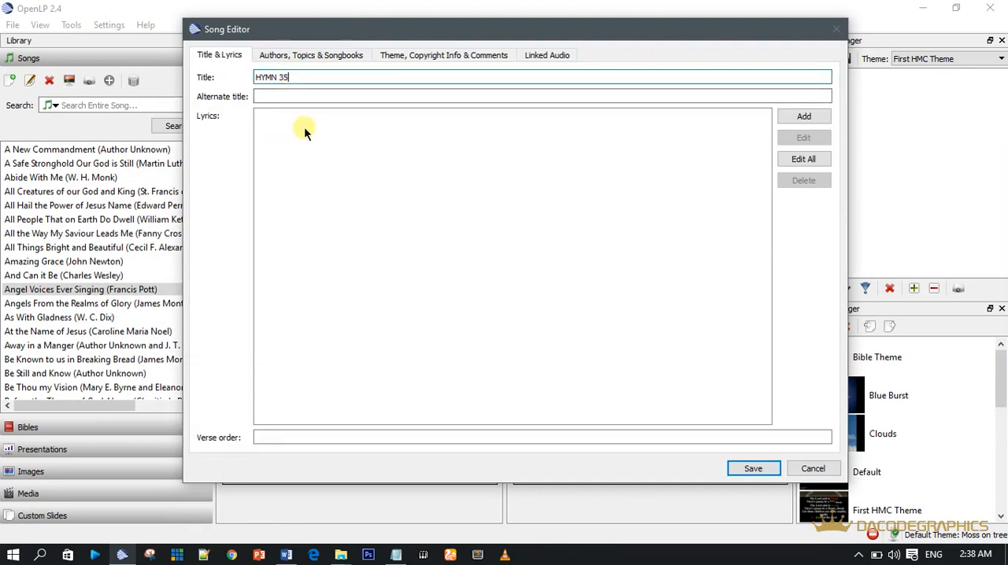
Step: Open the song's complete lyrics for editing and paste the copied hymn text under the Verse:1 marker
left_click(801, 158)
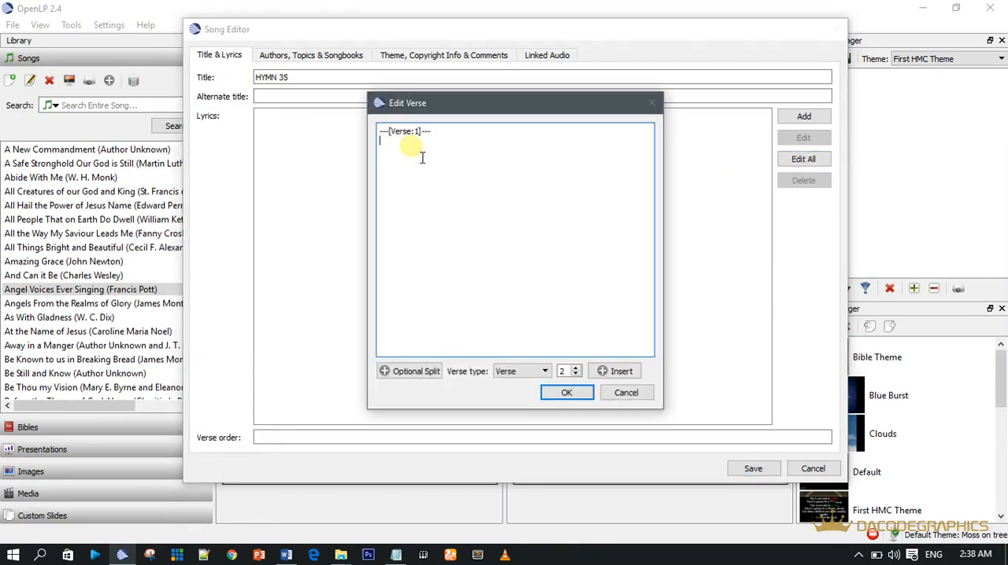
key("ctrl+v")
left_click_drag(643, 256, 643, 140)
Step: Remove the extra indents in verse 1 so its lines align with the verse's first line
left_click(498, 150)
key("BackSpace")
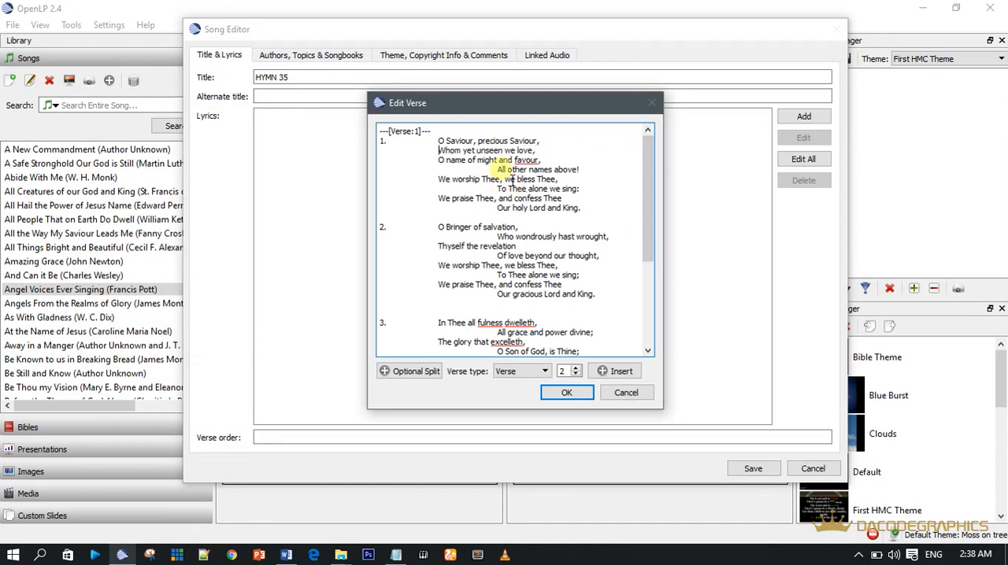
left_click(498, 168)
key("BackSpace")
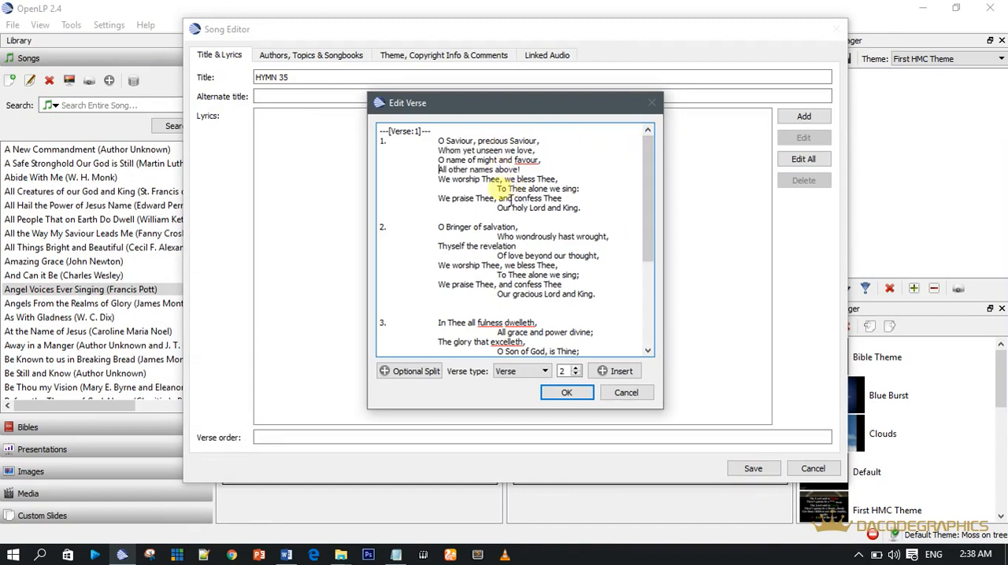
left_click(498, 189)
key("BackSpace")
left_click(498, 208)
key("BackSpace")
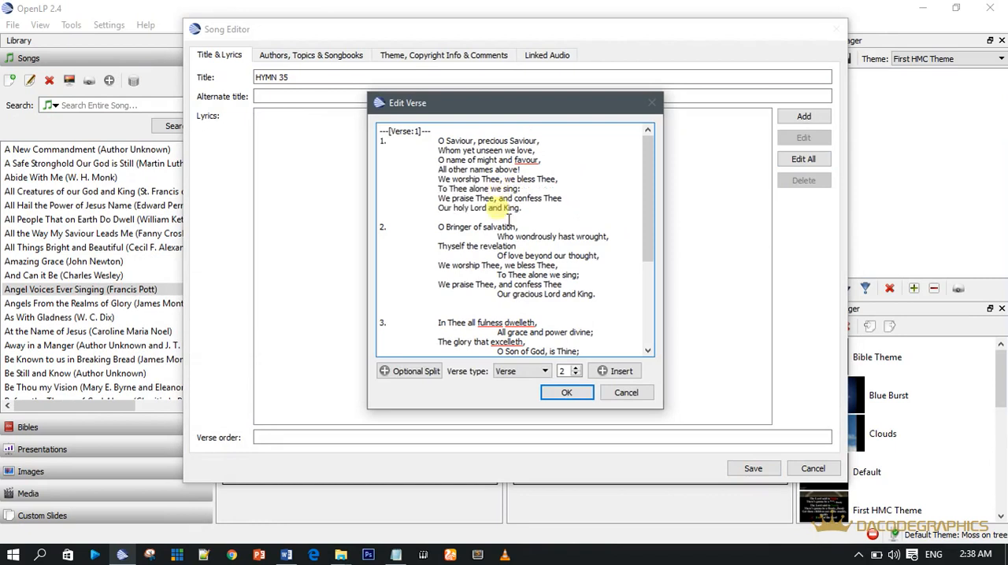
Step: Remove the extra indents in verse 2, from "Who wondrously hast wrought" to "Our gracious Lord and King"
key("BackSpace")
left_click(498, 256)
key("BackSpace")
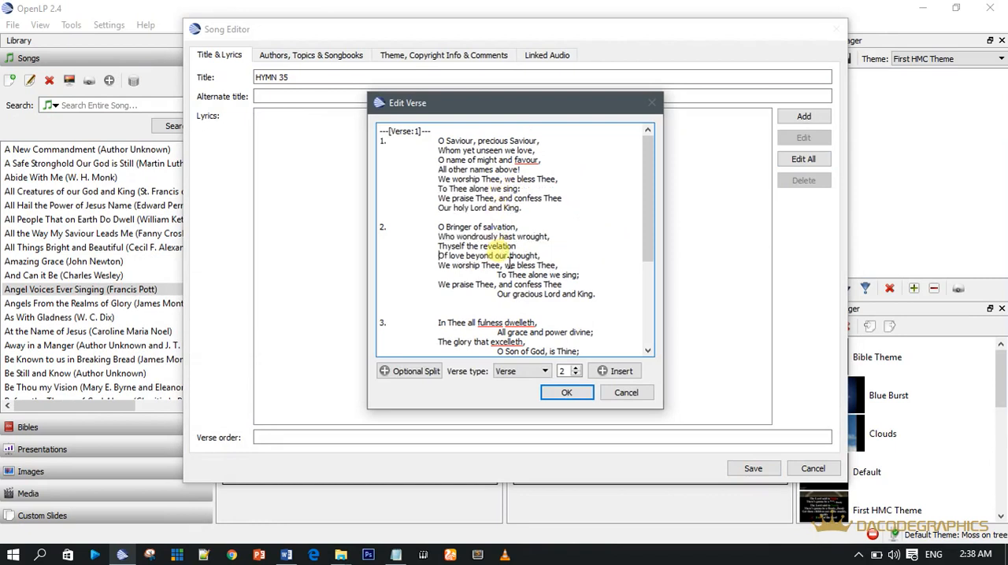
left_click(498, 274)
key("BackSpace")
left_click(498, 293)
key("BackSpace")
Step: Remove the extra indents in verse 3, from "All grace and power divine" to "Our glorious Lord and King"
left_click_drag(646, 228, 645, 272)
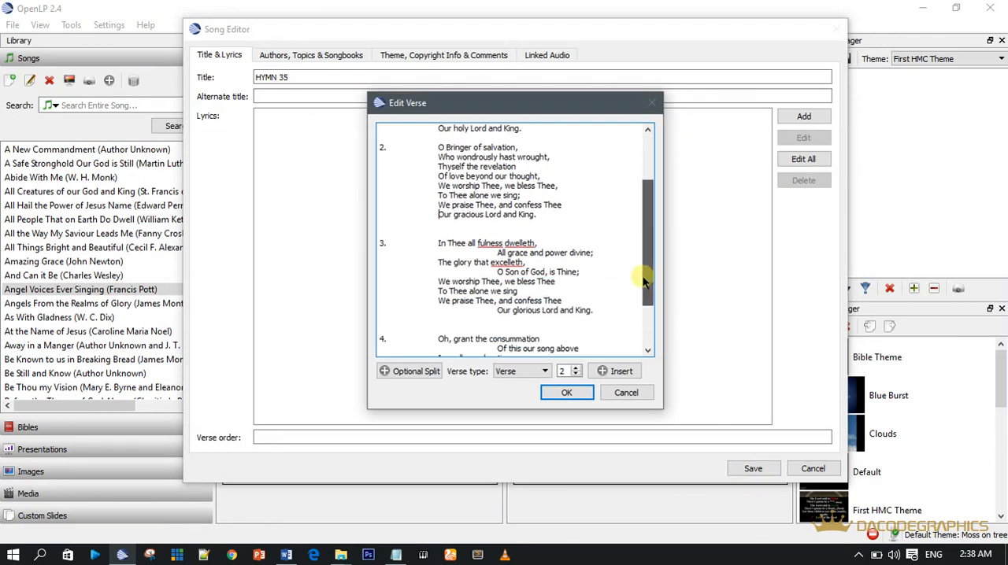
left_click(498, 253)
key("BackSpace")
left_click(497, 272)
key("BackSpace")
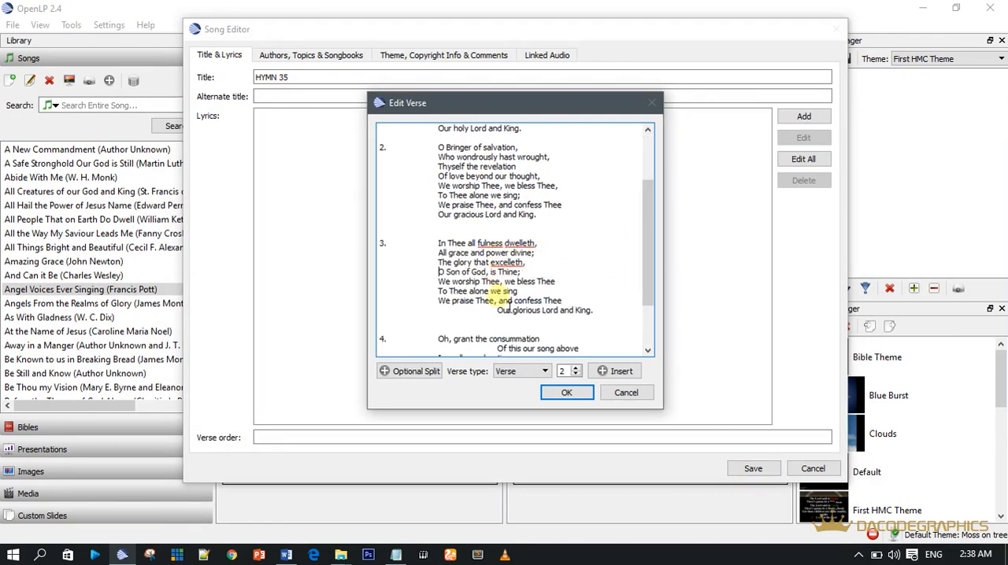
key("BackSpace")
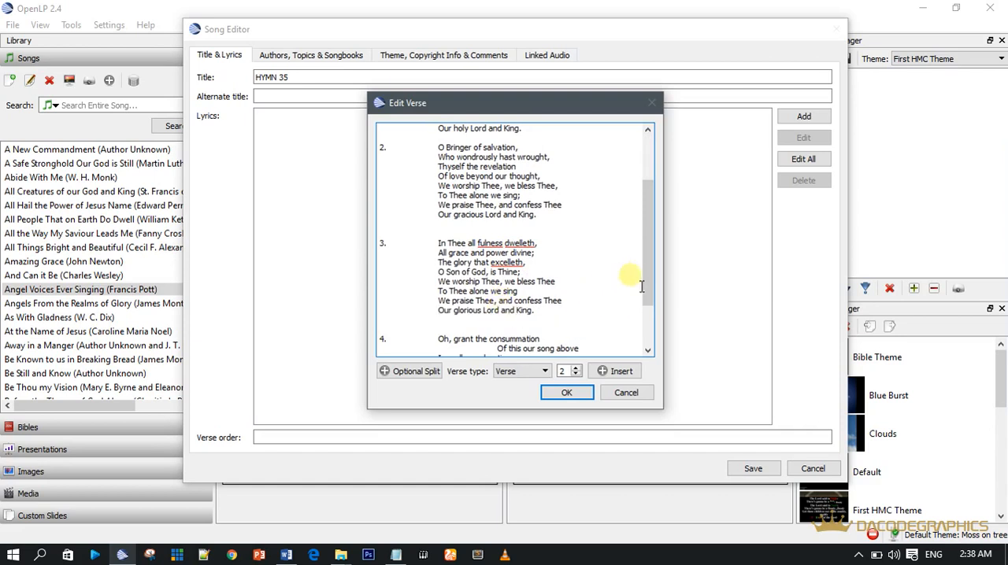
Step: Remove the extra indents in verse 4, from "Of this our song above" to "Our Saviour and our King"
scroll(551, 300, "down", 3)
left_click(498, 281)
key("BackSpace")
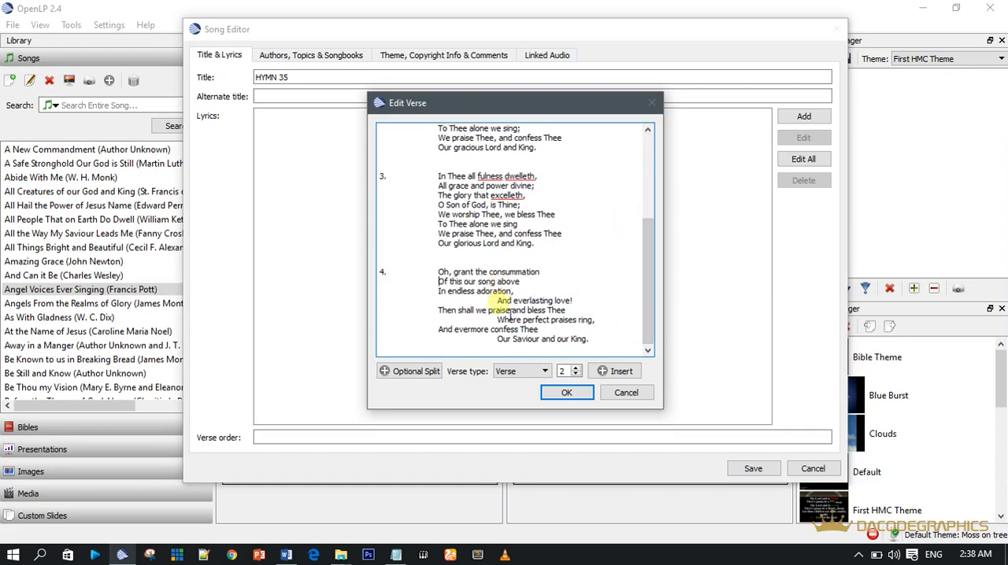
left_click(498, 300)
key("BackSpace")
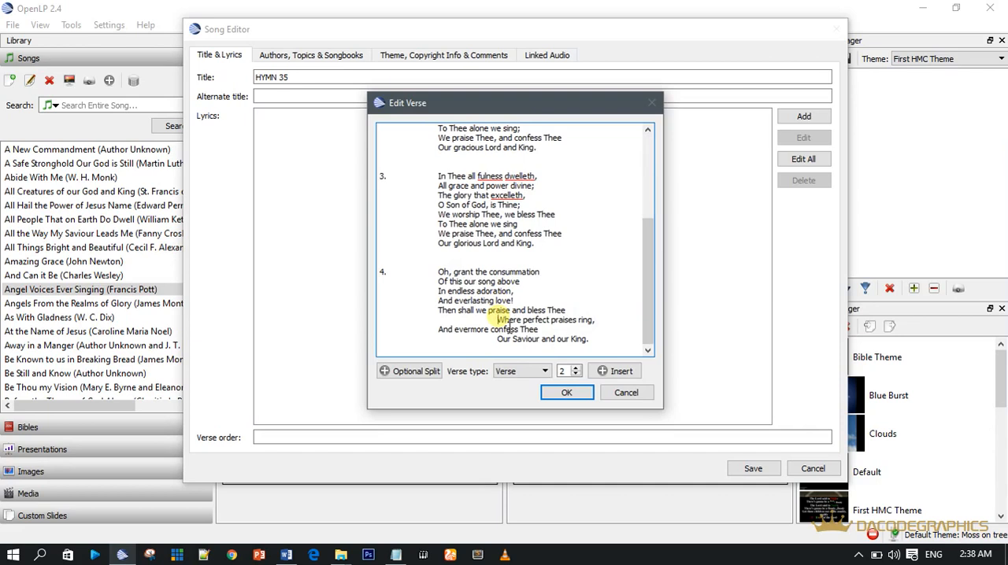
left_click(498, 320)
key("BackSpace")
left_click(499, 338)
key("BackSpace")
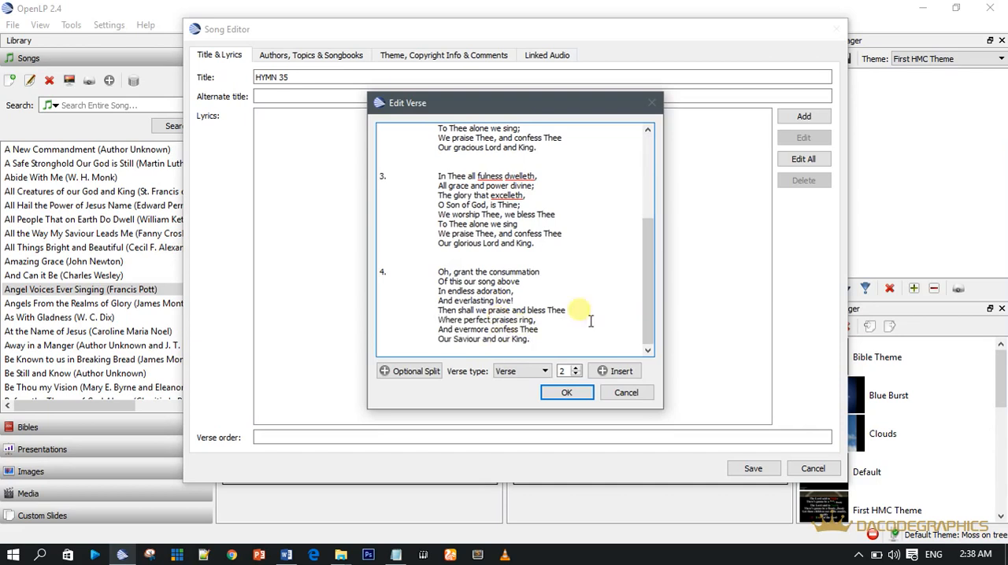
Step: Insert the verse markers Verse:2, Verse:3 and Verse:4 on the blank lines before the second, third and fourth verses
scroll(647, 299, "up", 5)
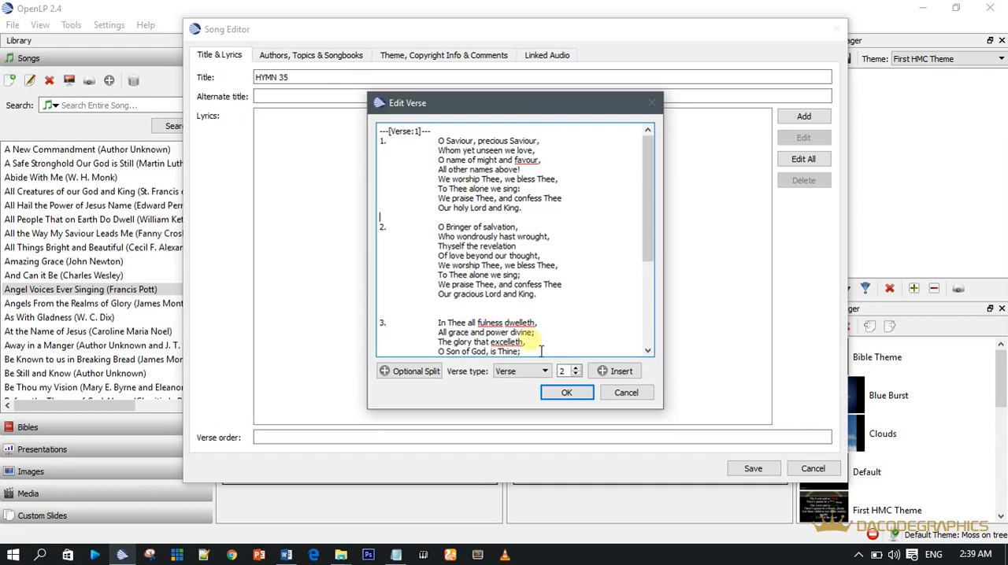
left_click(610, 371)
left_click(474, 315)
left_click(610, 371)
scroll(651, 226, "down", 5)
left_click(459, 291)
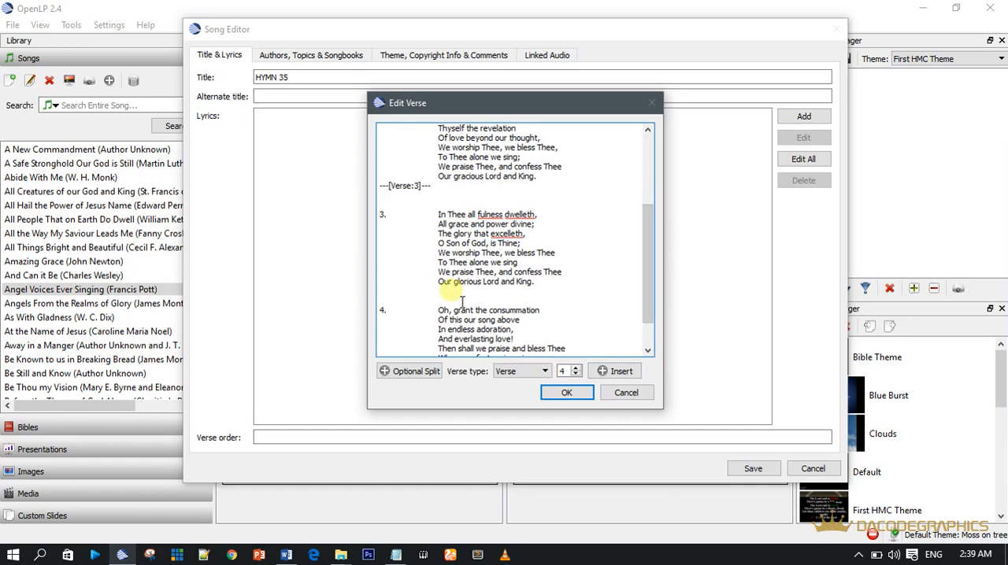
left_click(598, 373)
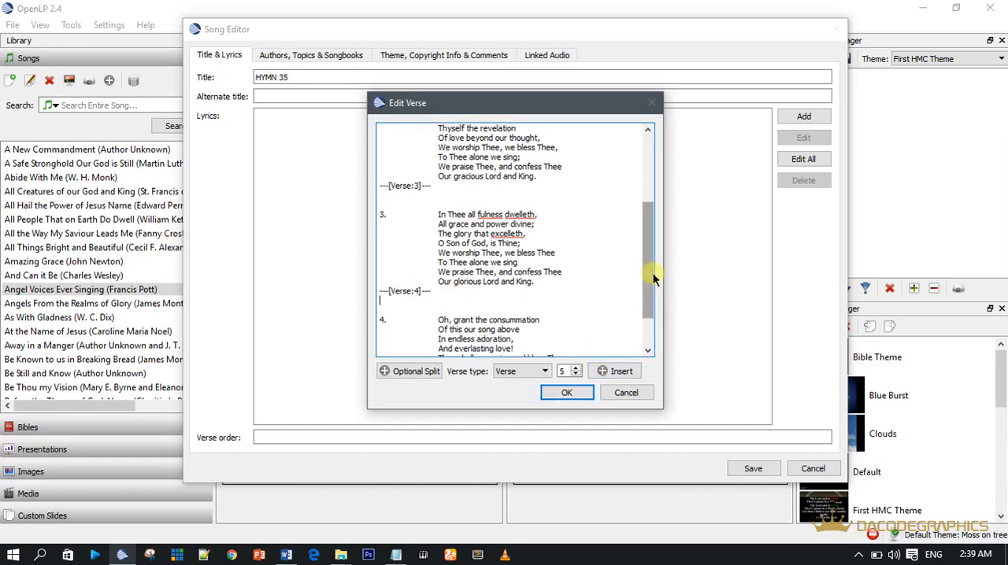
scroll(652, 273, "down", 2)
left_click(557, 337)
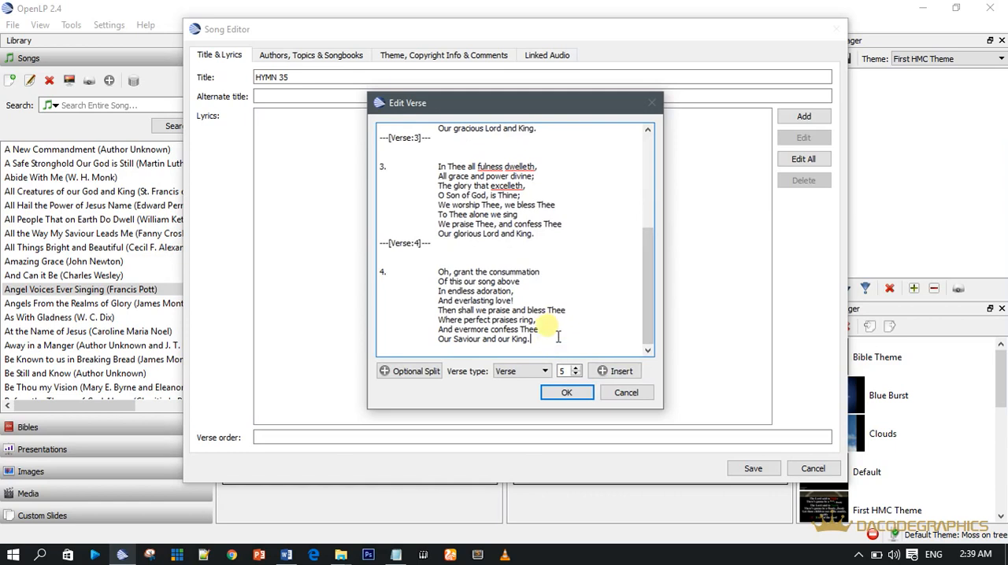
Step: Add a blank line and the chorus text OH SING FOR JOY after the last line of verse 1
scroll(520, 252, "up", 6)
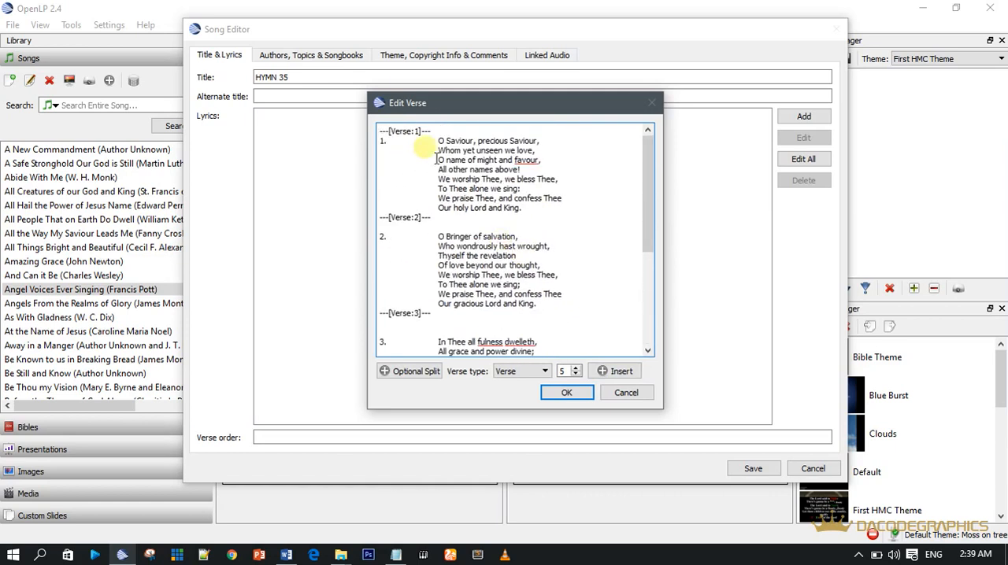
left_click(551, 223)
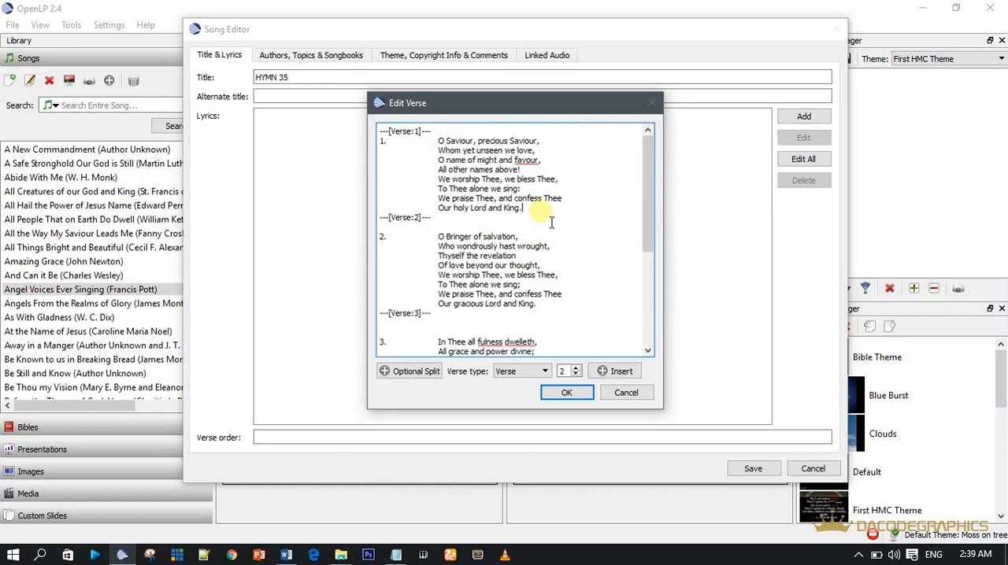
key("Return")
key("Return")
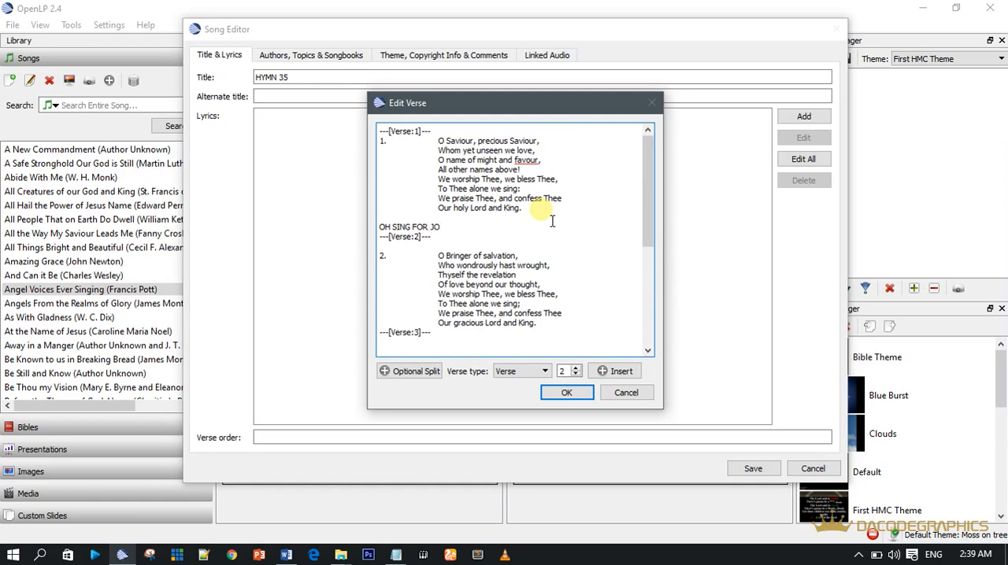
Step: Set the verse type to Chorus and insert a Chorus:1 marker above the OH SING FOR JOY line
left_click(427, 216)
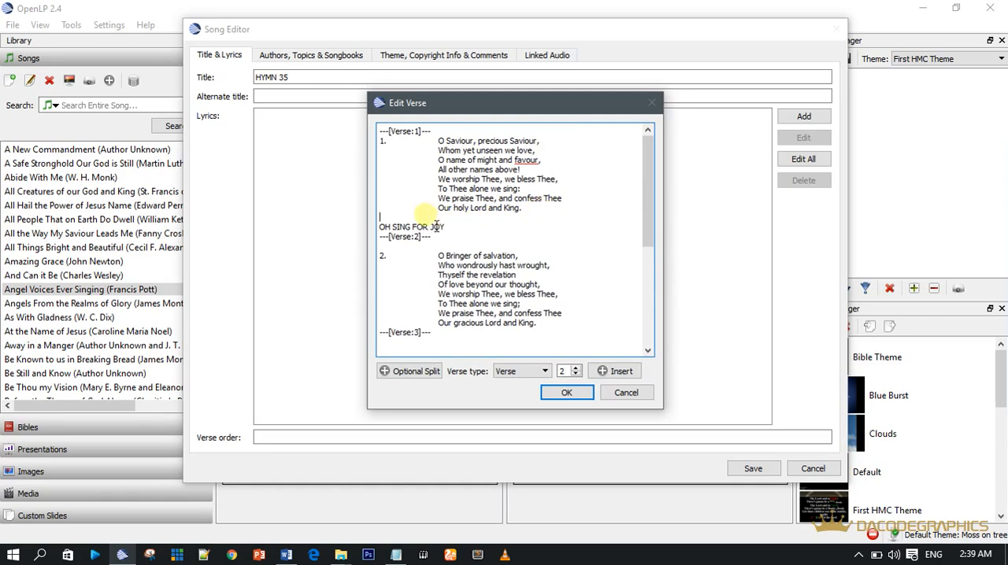
left_click(523, 371)
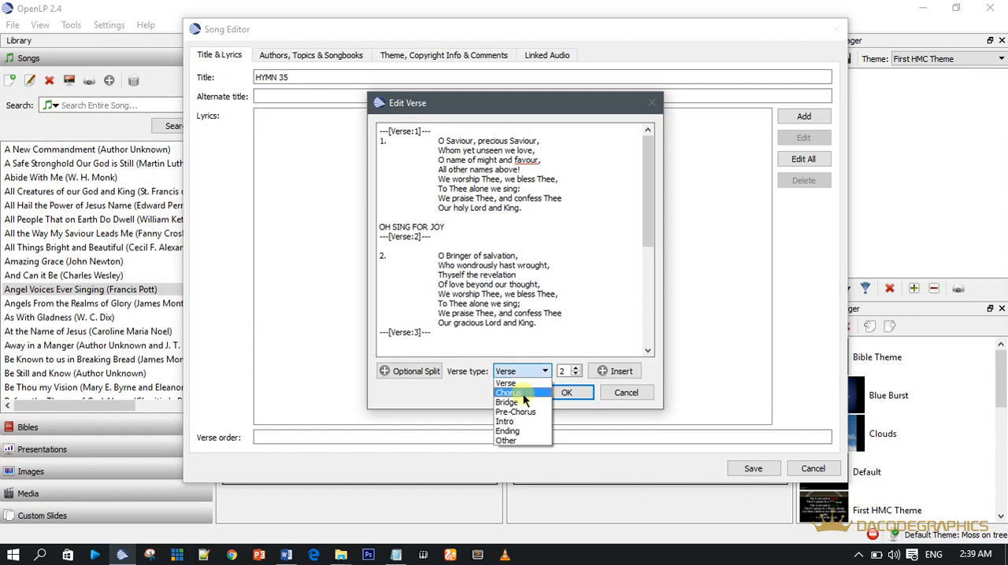
left_click(523, 393)
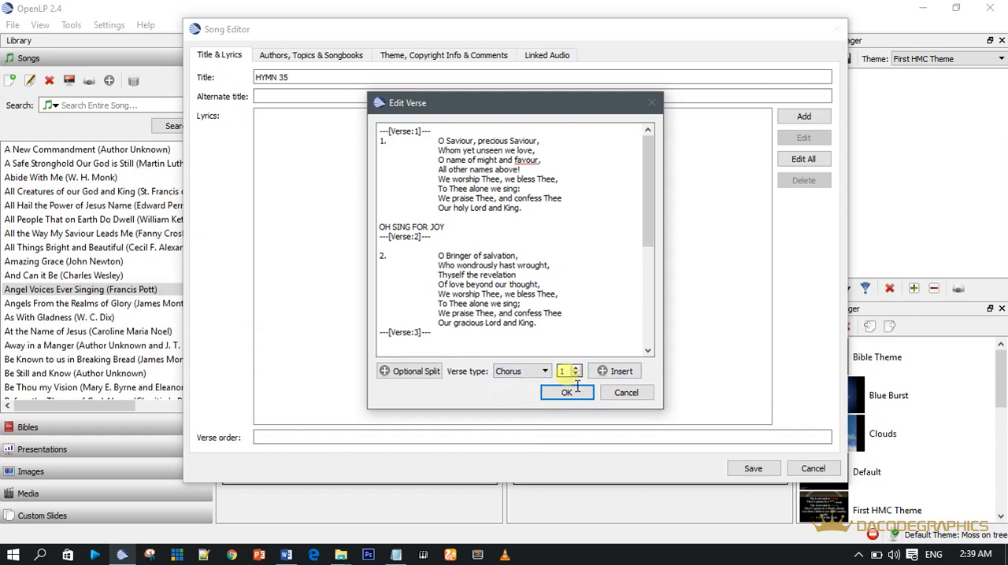
left_click(611, 371)
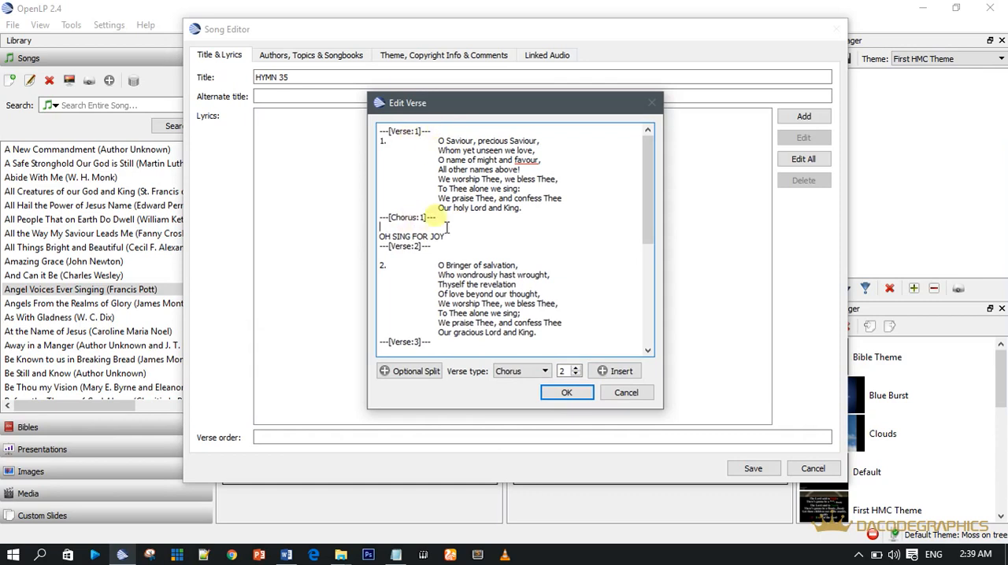
left_click_drag(644, 222, 597, 266)
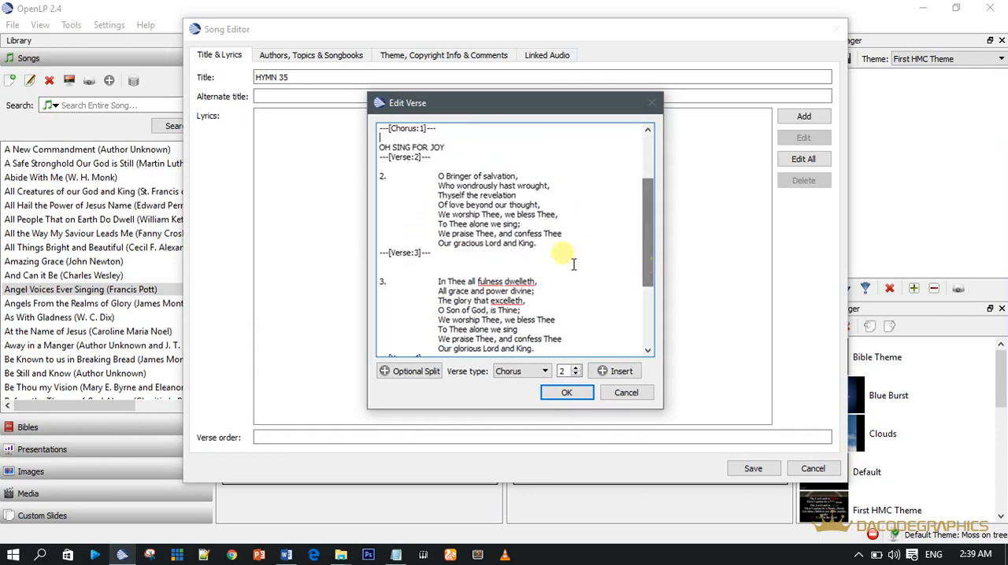
Step: Add the chorus text GOD IS GOOD after verse 2 and insert a Chorus:2 marker above it
key("Return")
key("Return")
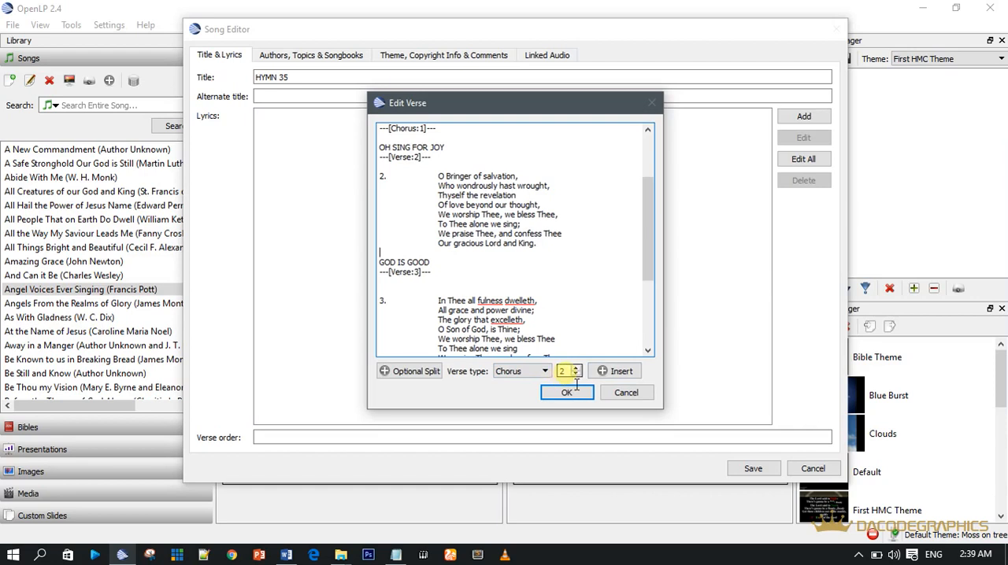
left_click(615, 371)
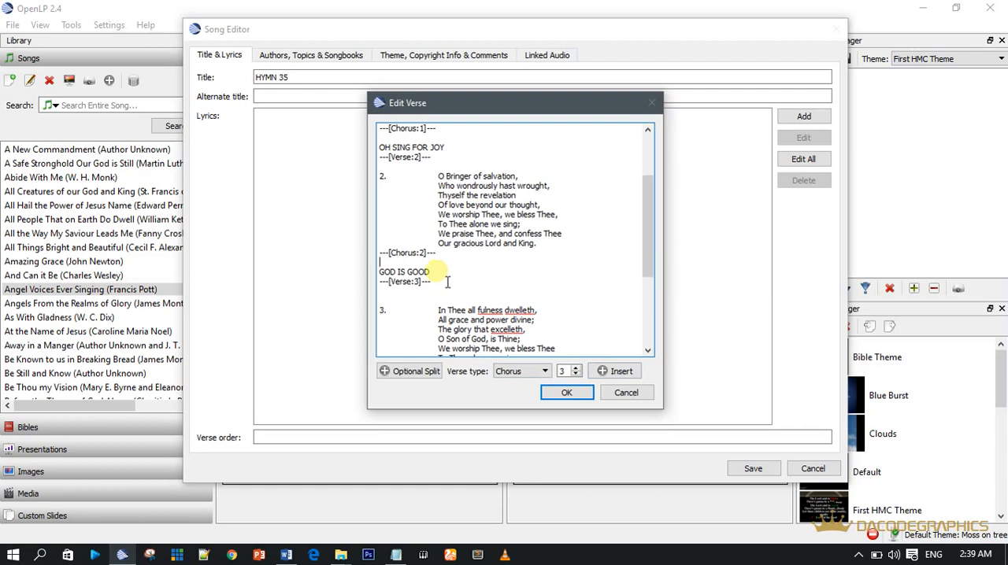
Step: Delete the Chorus:2 and Chorus:1 sections with their text from the lyrics and accept the verse edits
left_click_drag(447, 281, 390, 264)
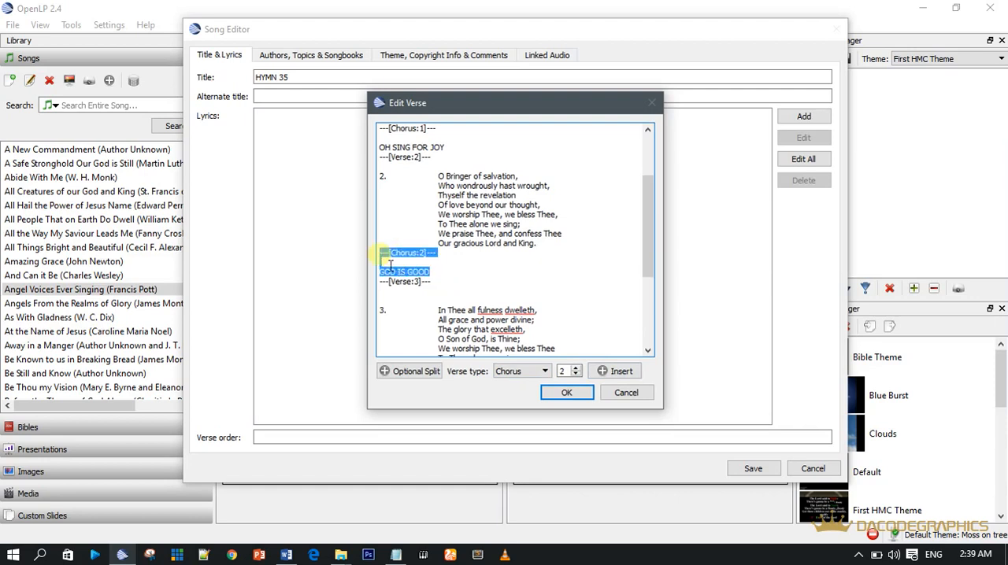
key("Delete")
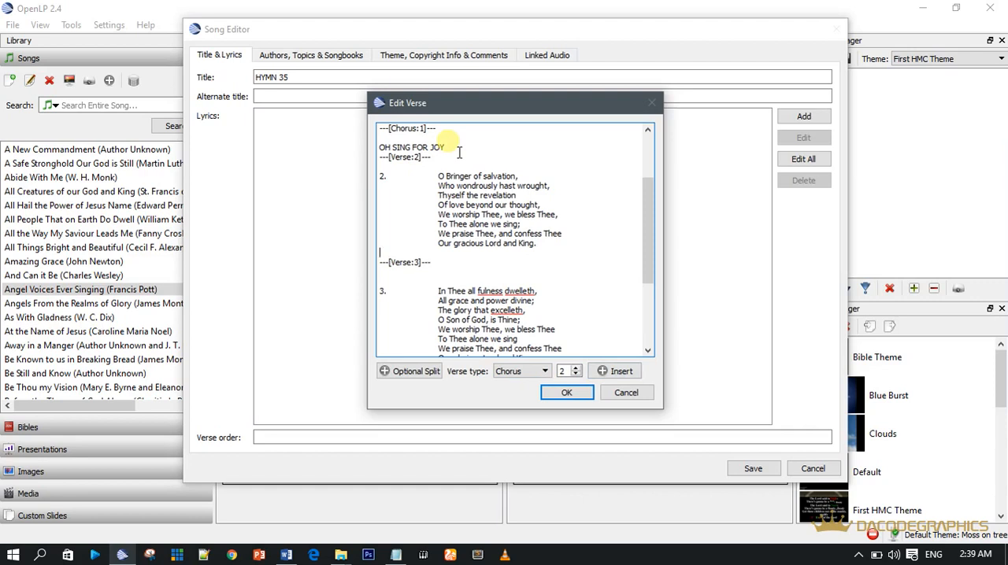
left_click_drag(446, 148, 387, 135)
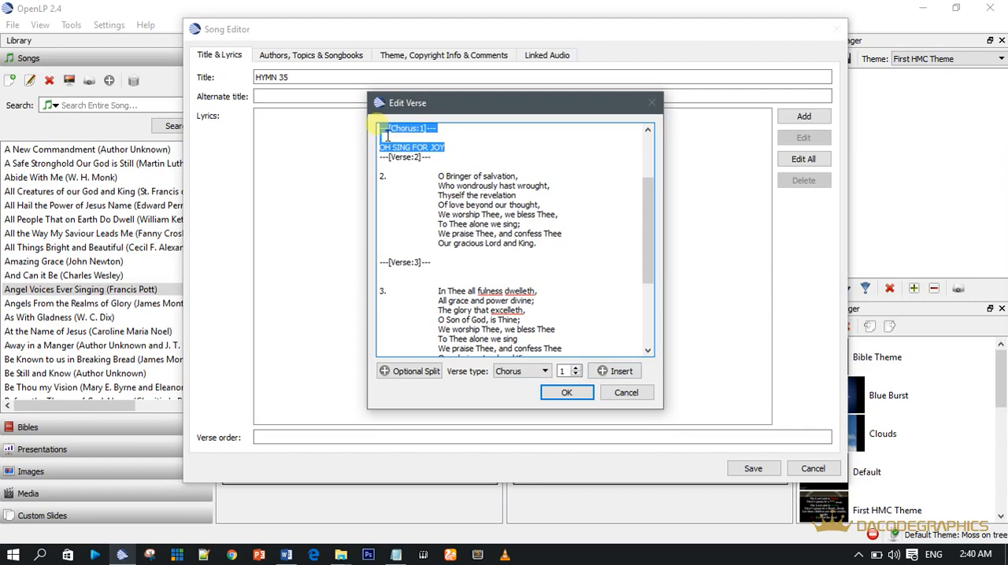
key("Delete")
scroll(488, 217, "up", 3)
scroll(473, 267, "down", 3)
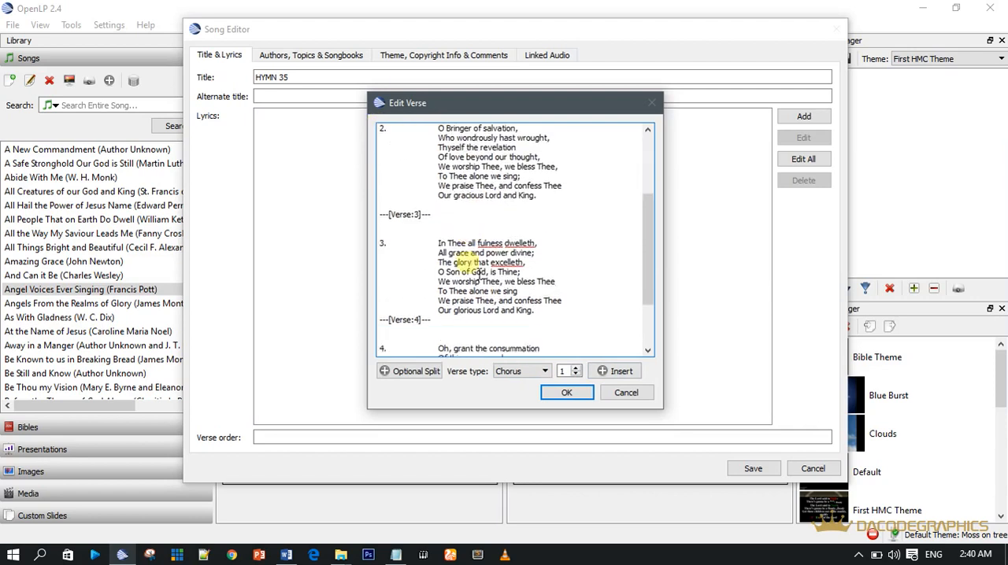
scroll(478, 275, "down", 4)
left_click(566, 392)
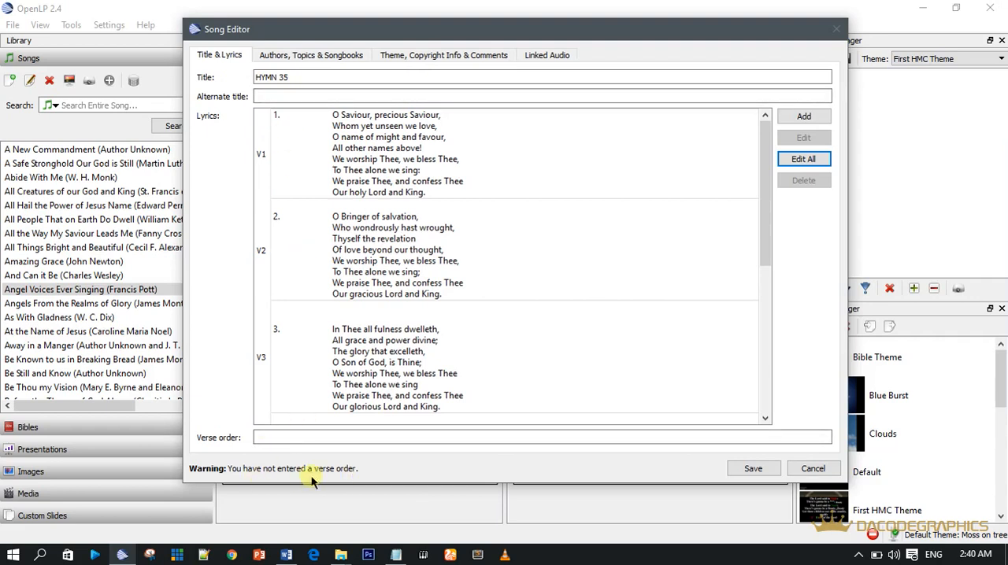
Step: Set the song's verse order to V1 V2 V3 V4
left_click(311, 440)
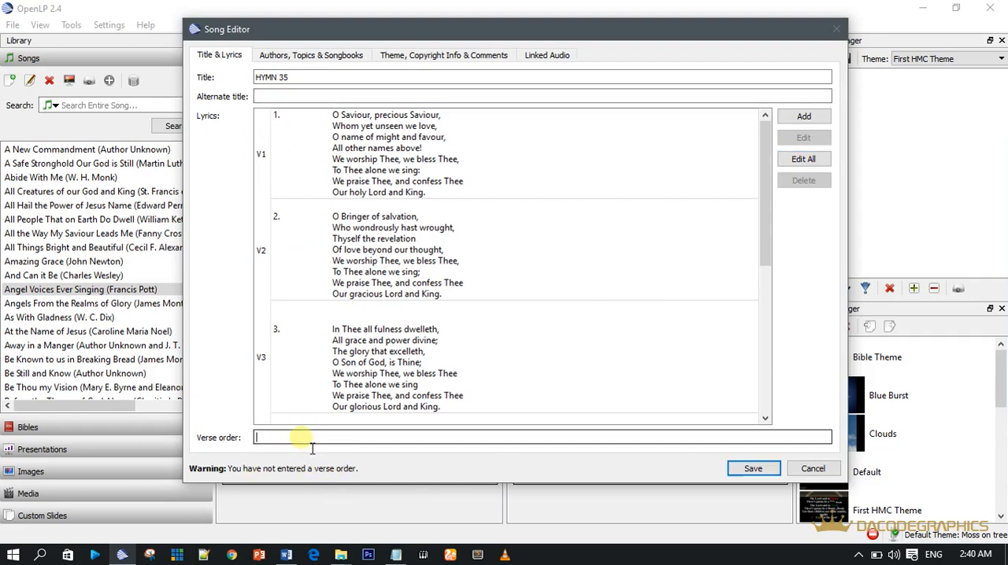
type("V1 V2 V3")
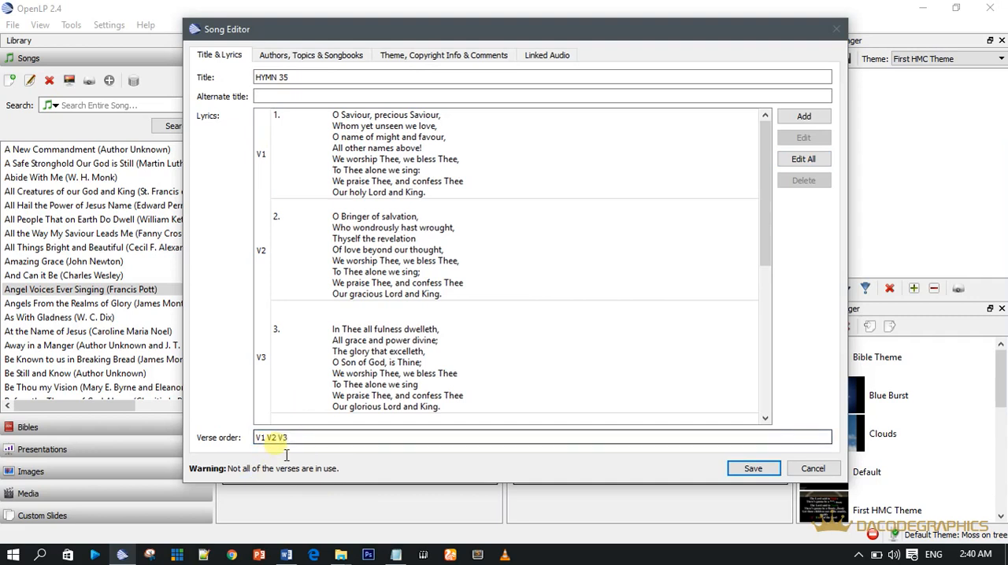
type("4")
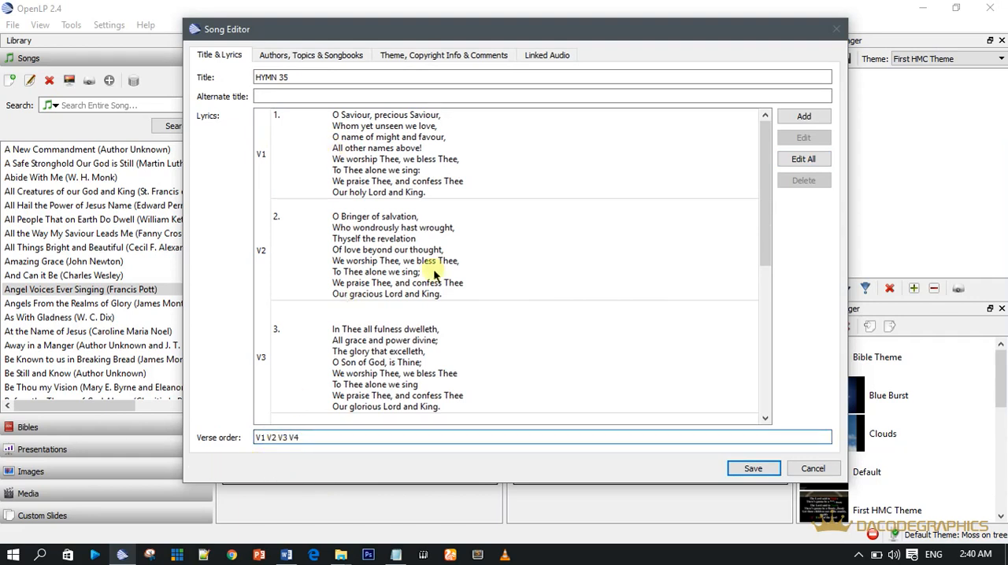
mouse_move(769, 207)
left_mouse_down()
mouse_move(764, 360)
mouse_move(776, 189)
left_mouse_up()
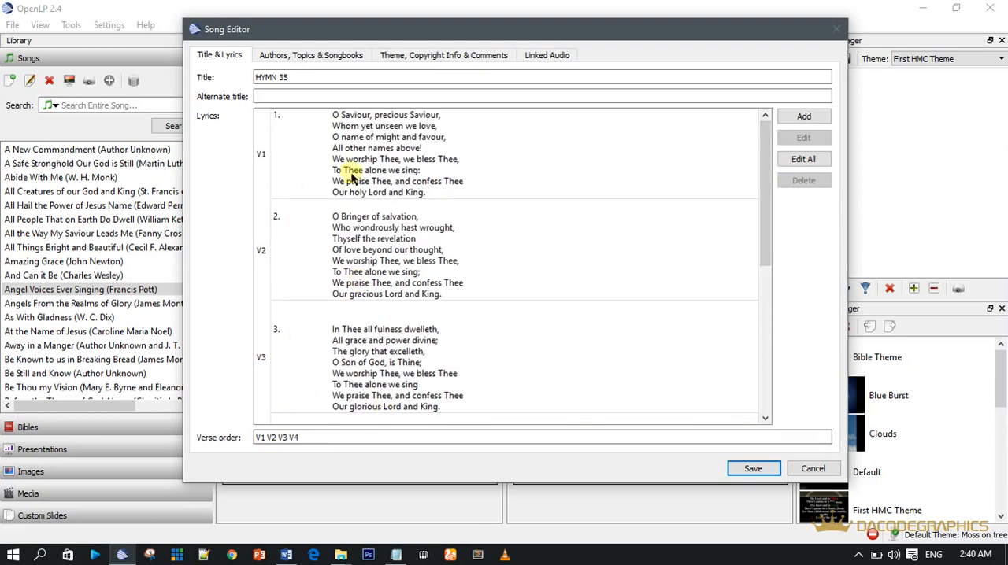
Step: Copy the author's name from the end of HMC HYMN 35.txt in Notepad and return to the song's author details
left_click(291, 56)
left_click(262, 94)
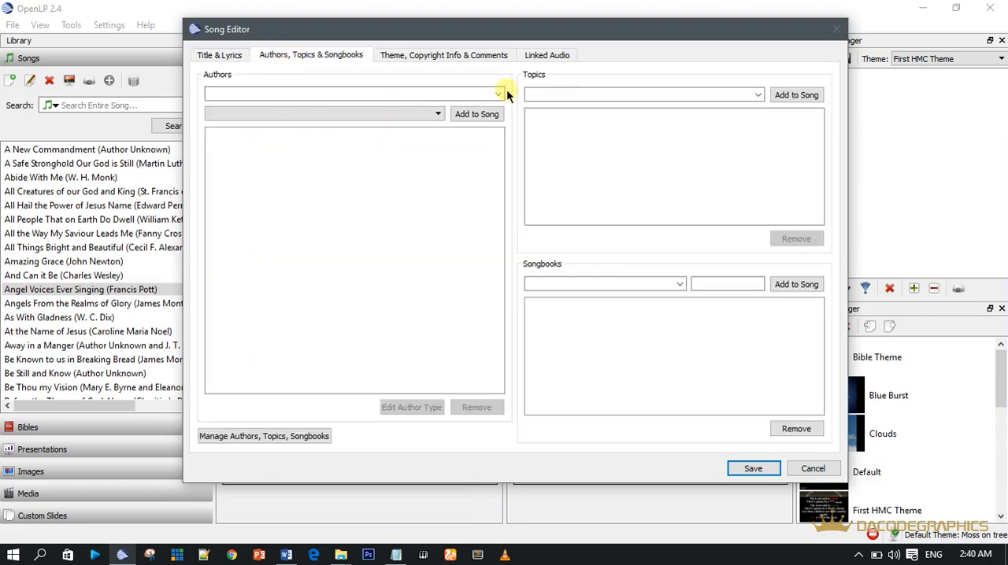
left_click(396, 555)
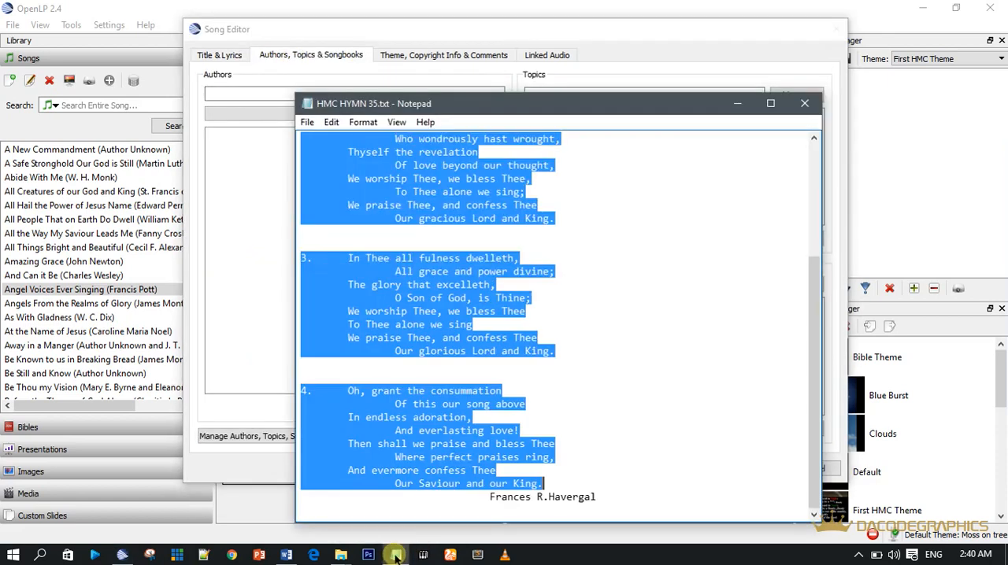
left_click_drag(490, 497, 619, 510)
key("ctrl+c")
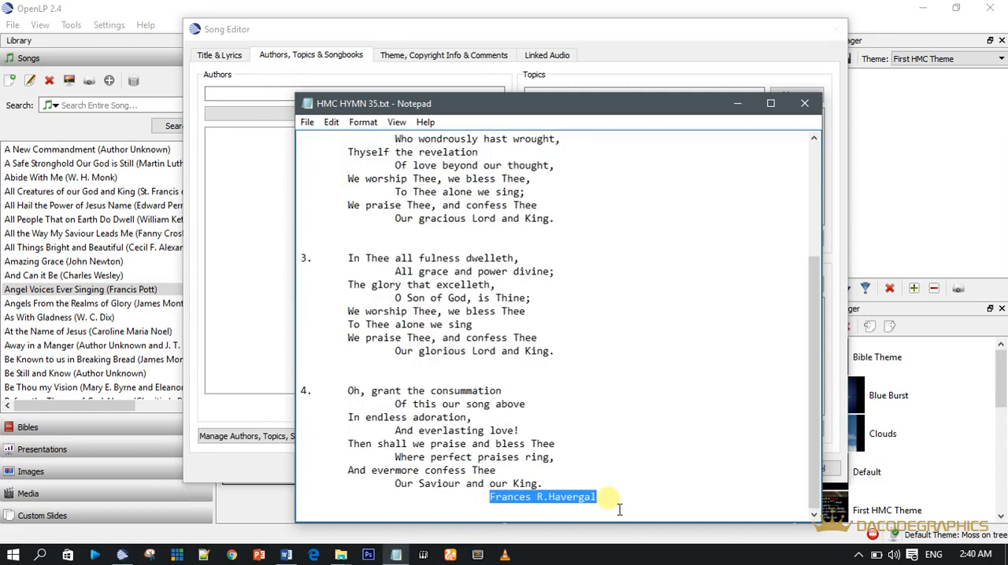
left_click(415, 29)
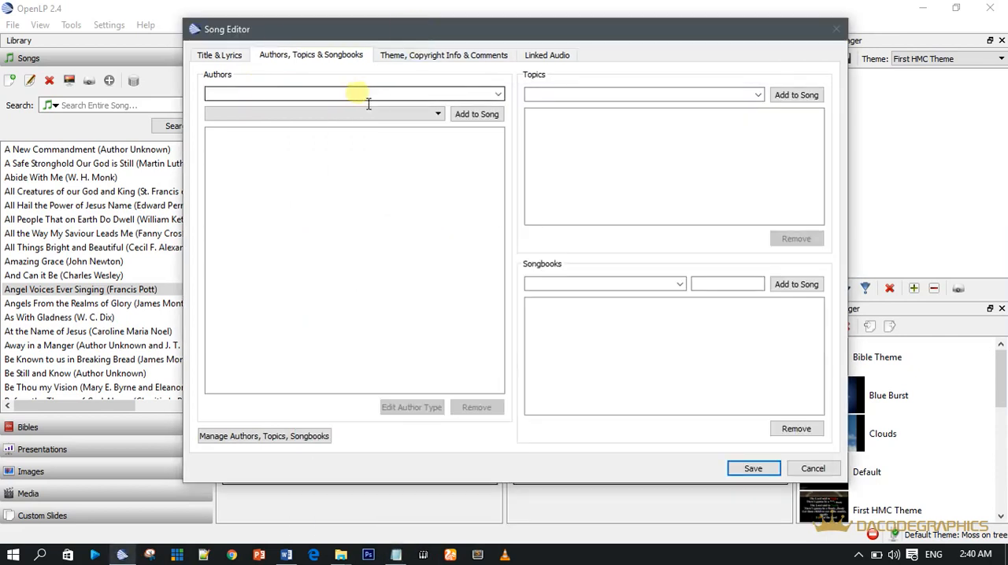
Step: Start a new author entry in song maintenance with first name Frances and last name R.Havergal
left_click(275, 436)
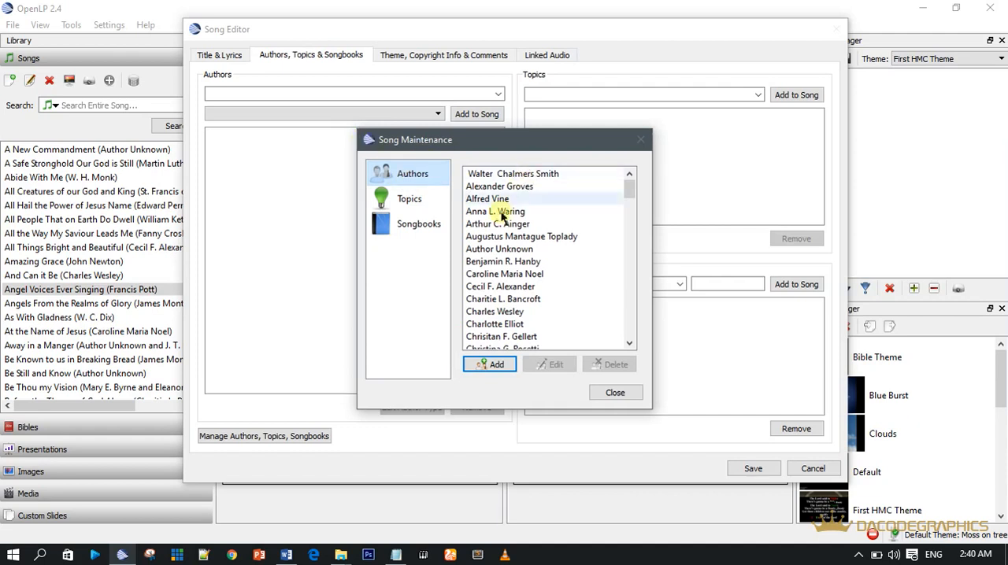
left_click(491, 365)
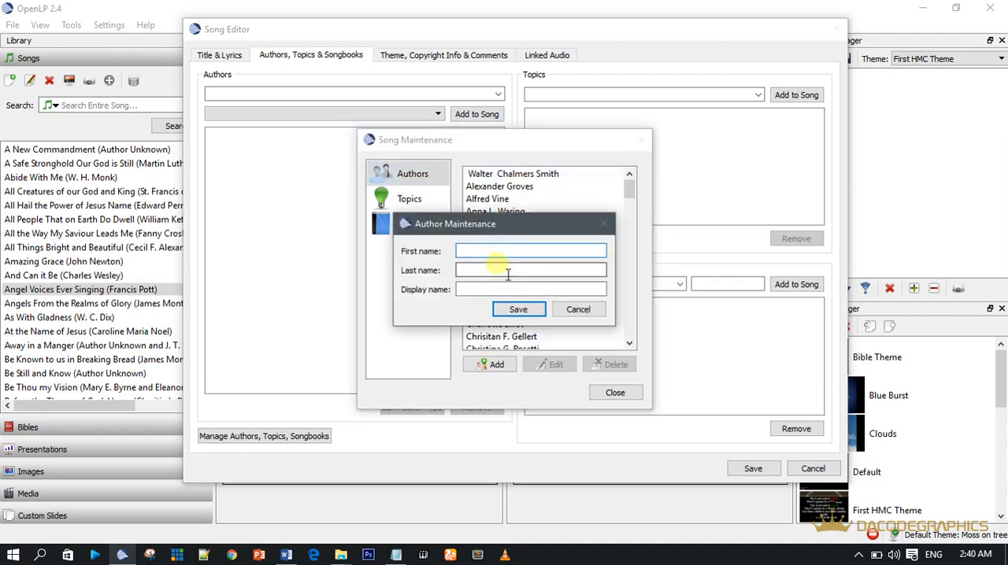
key("ctrl+v")
left_click_drag(487, 251, 556, 262)
key("ctrl+x")
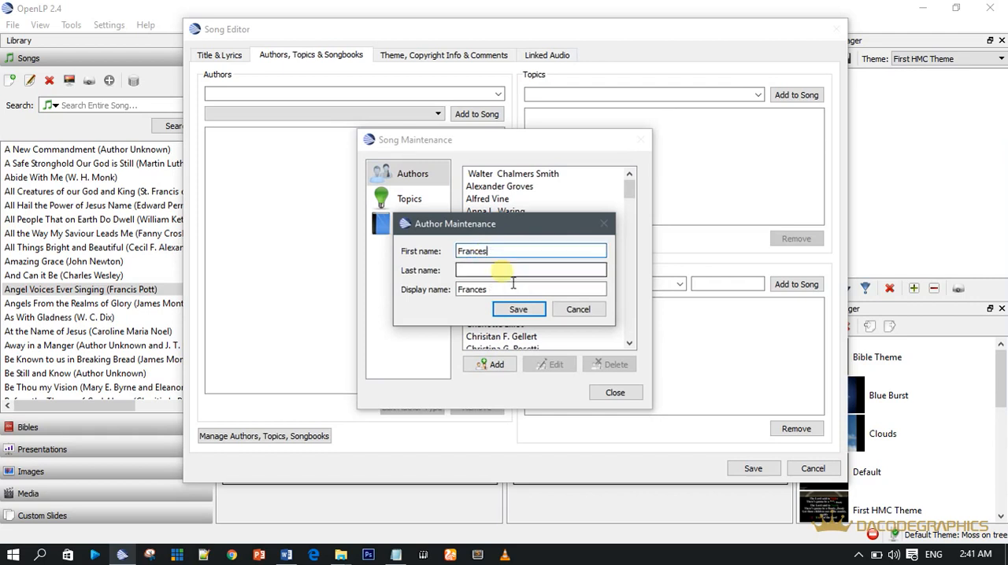
left_click(501, 270)
key("ctrl+v")
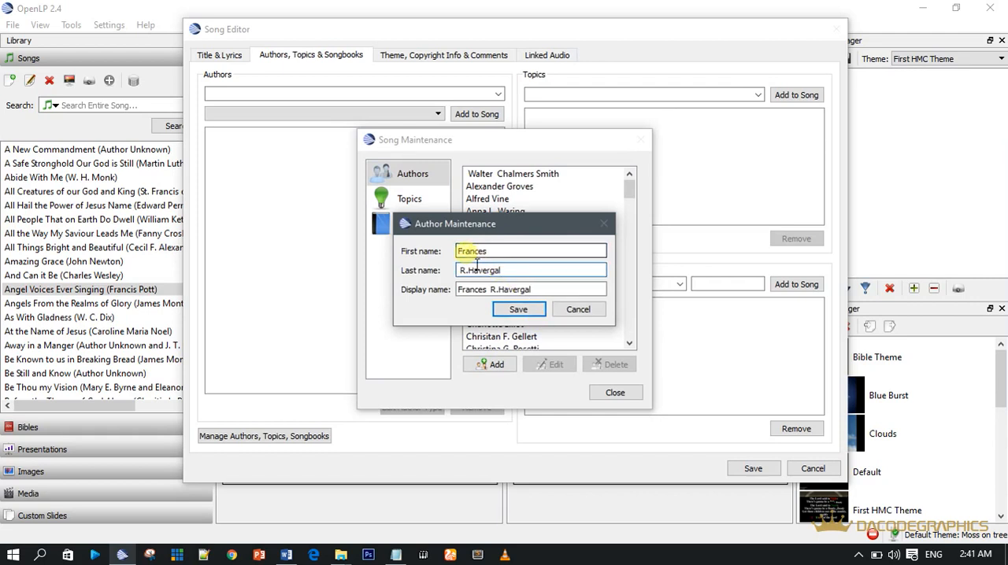
left_click_drag(504, 252, 440, 251)
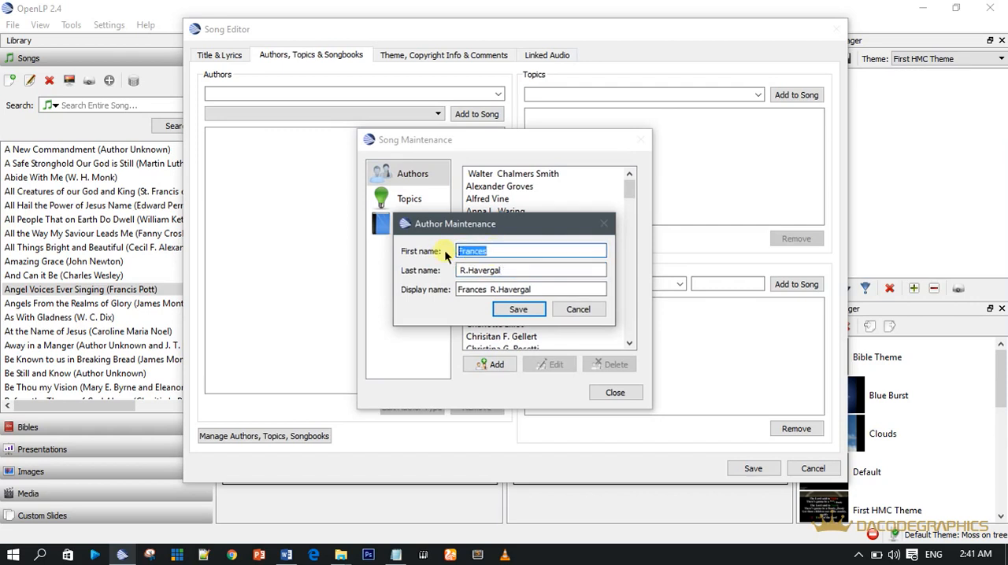
right_click(463, 250)
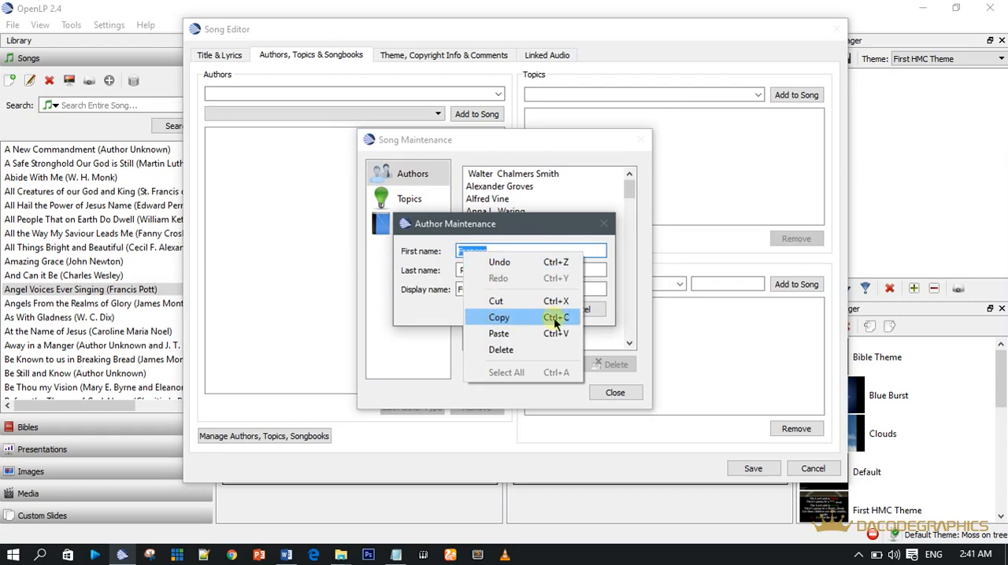
left_click(523, 247)
left_click_drag(515, 270, 412, 271)
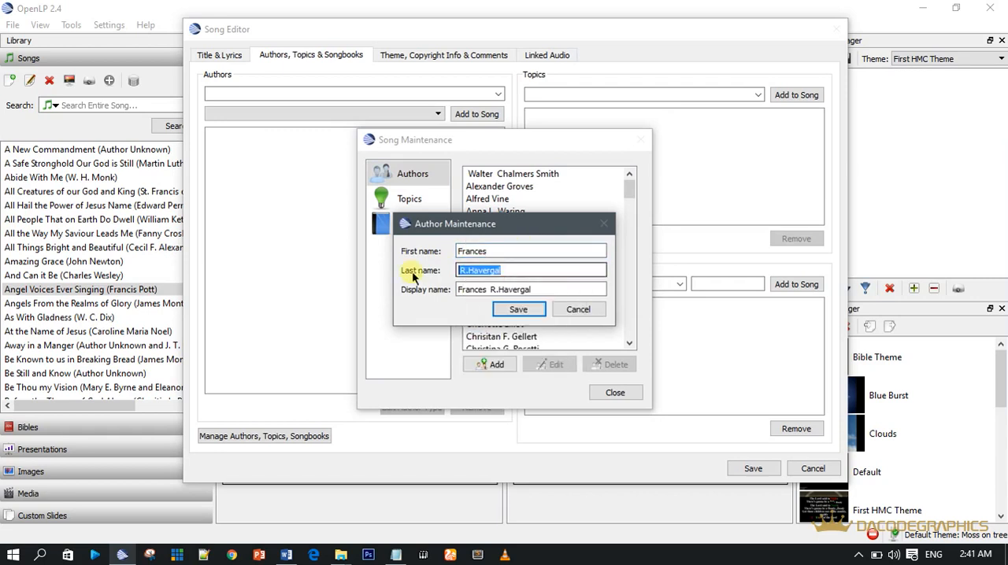
right_click(488, 272)
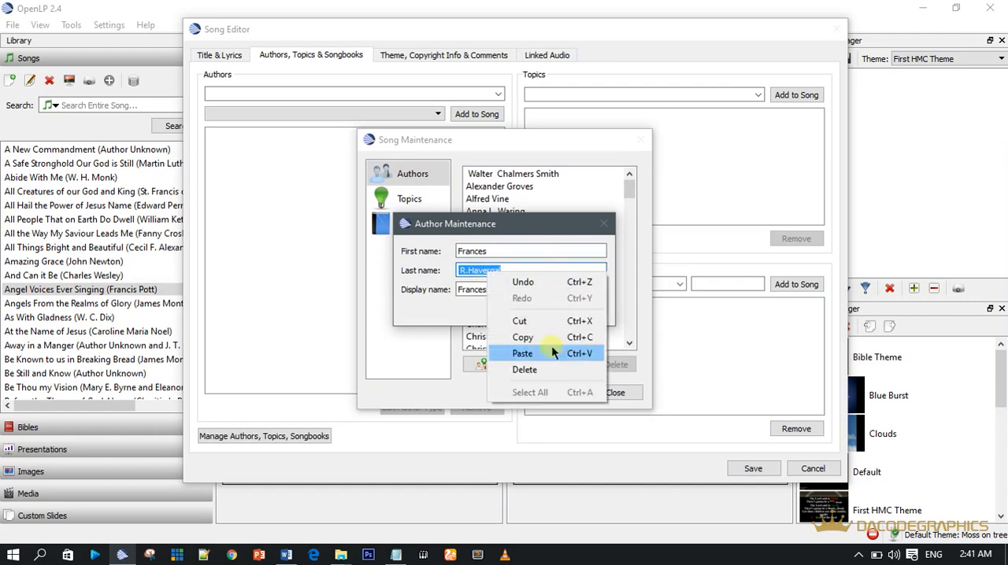
left_click(538, 253)
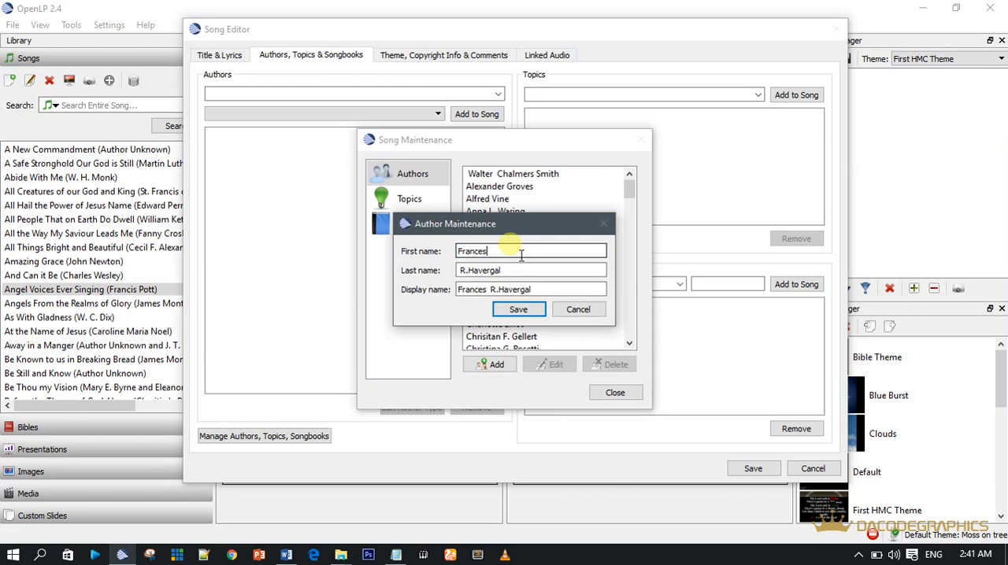
Step: Save the new author entry and close song maintenance
left_click(515, 310)
left_click(610, 393)
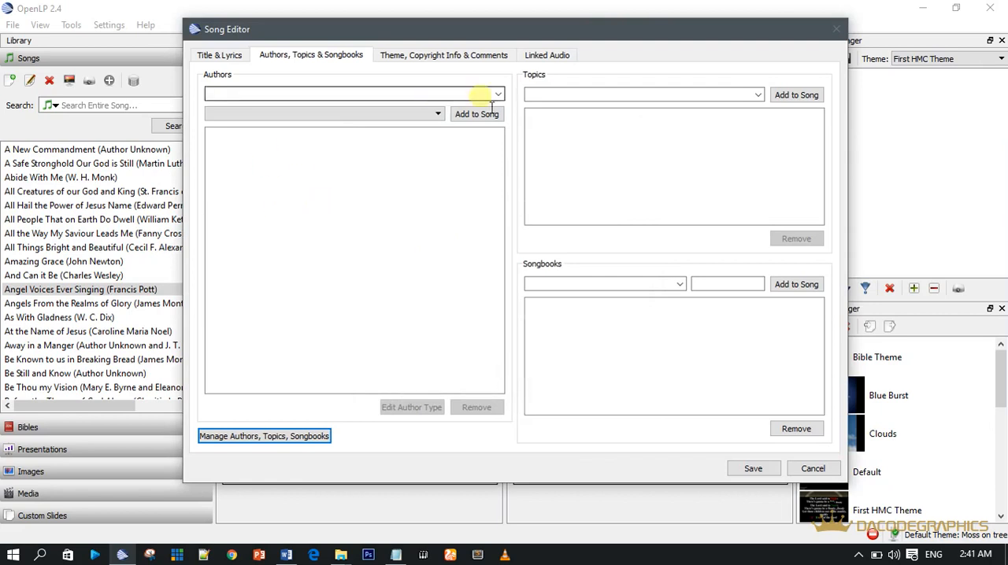
Step: Add the existing author Frances R. Havergal to the song with the author type Music
left_click(499, 94)
left_click(397, 94)
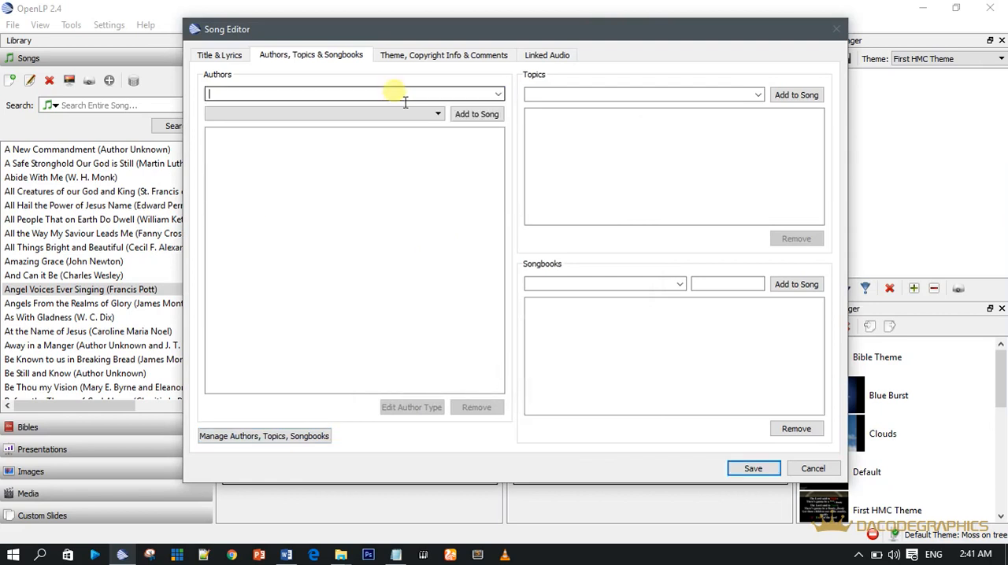
type("fra")
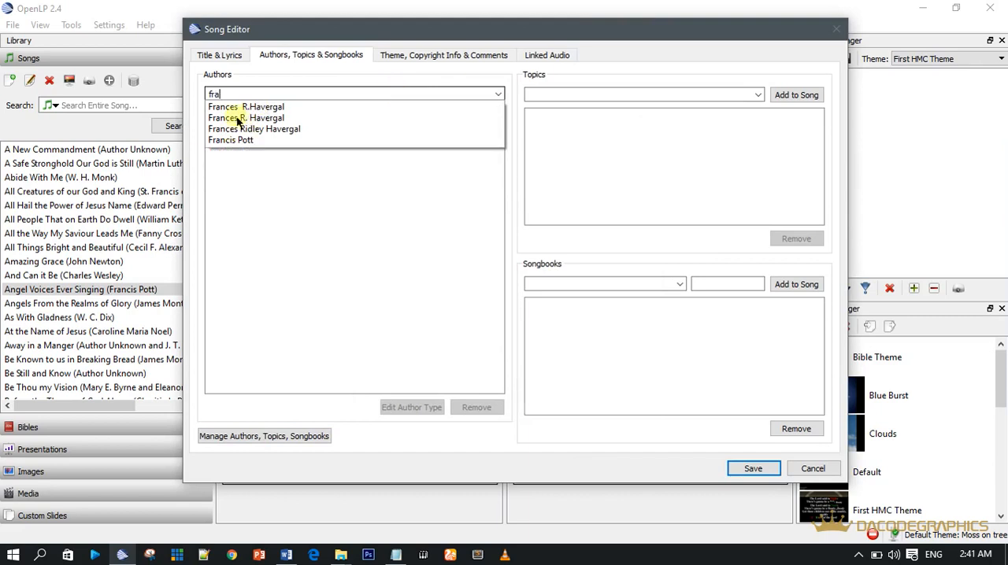
left_click(261, 119)
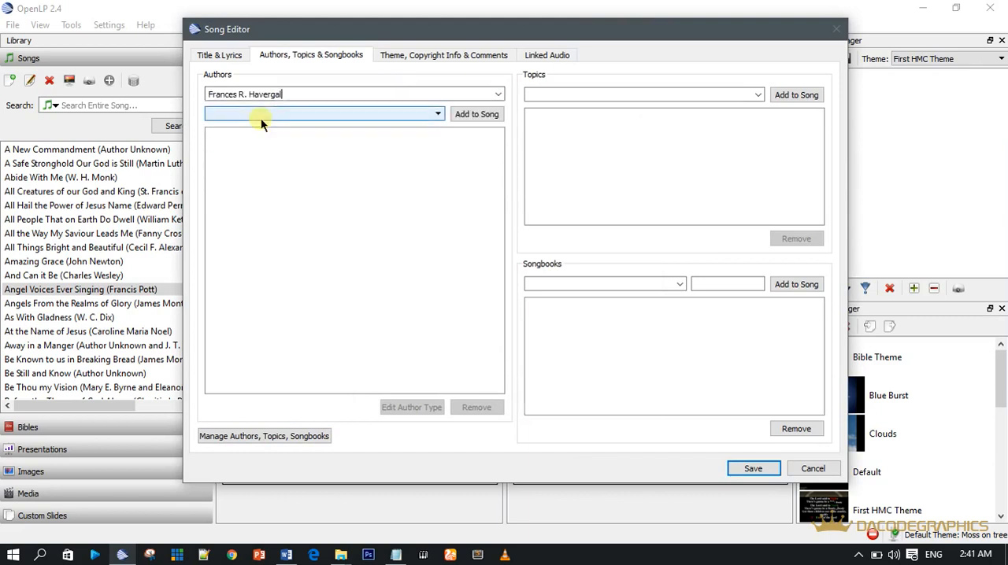
left_click(439, 114)
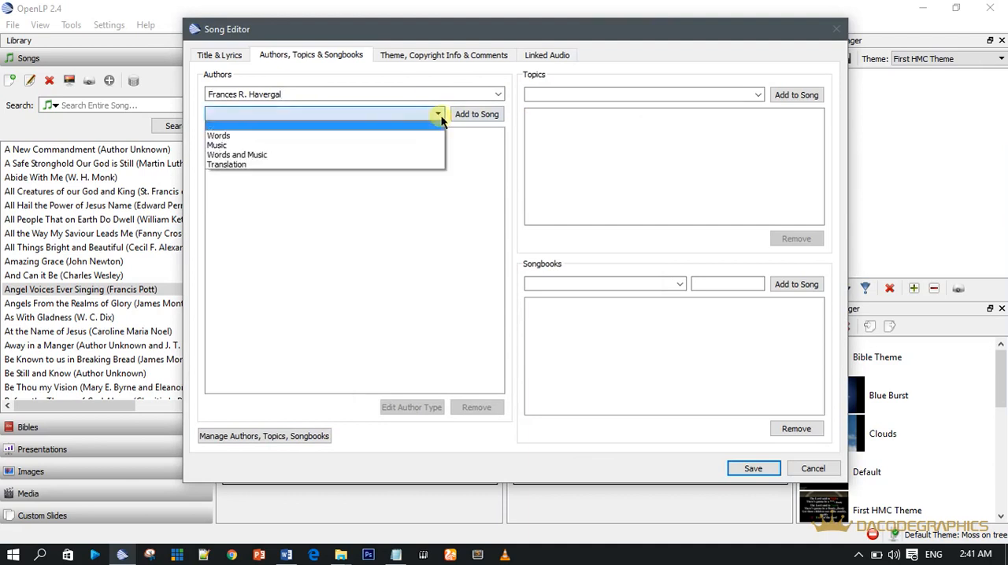
left_click(232, 146)
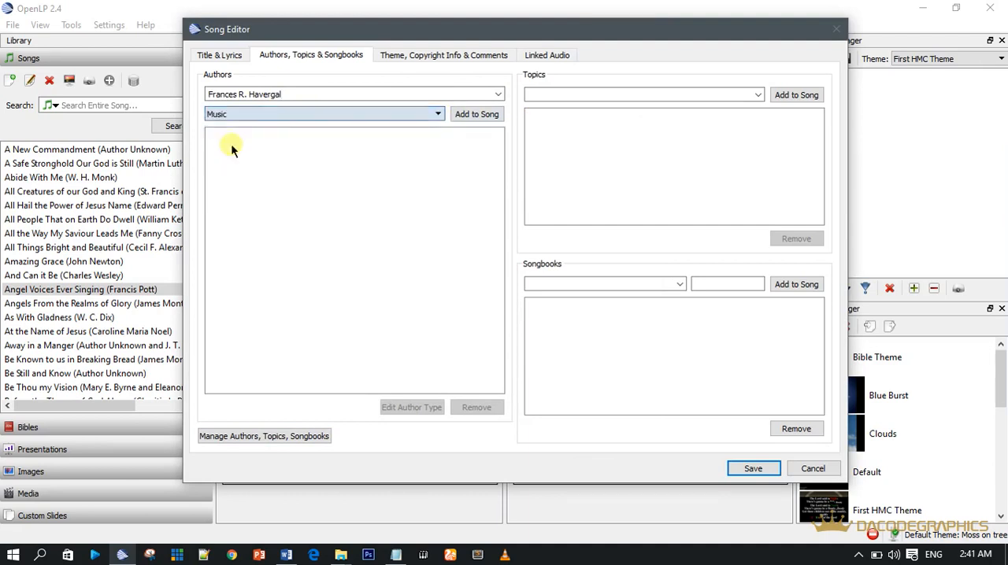
left_click(470, 116)
left_click(259, 135)
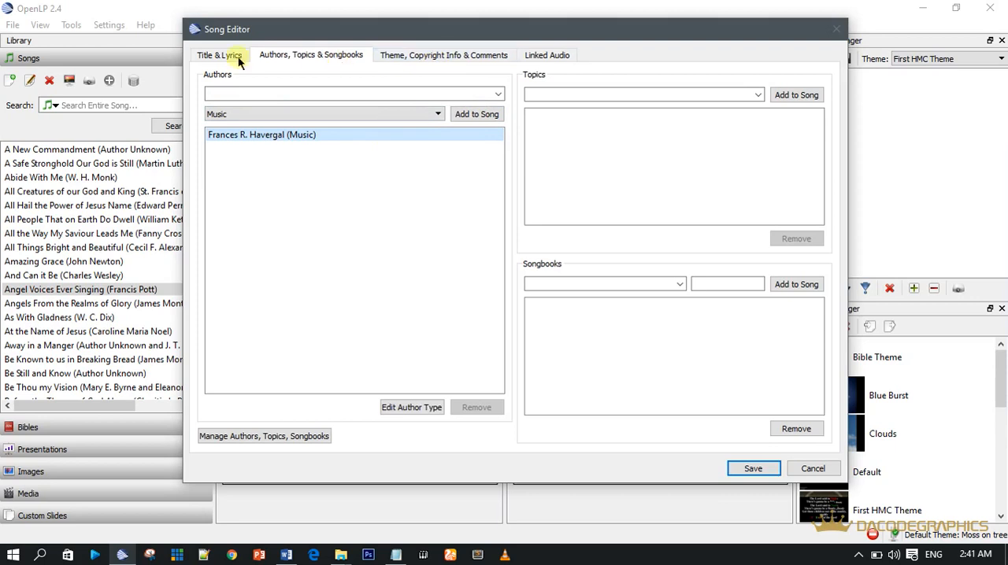
left_click(394, 57)
left_click(551, 54)
left_click(478, 56)
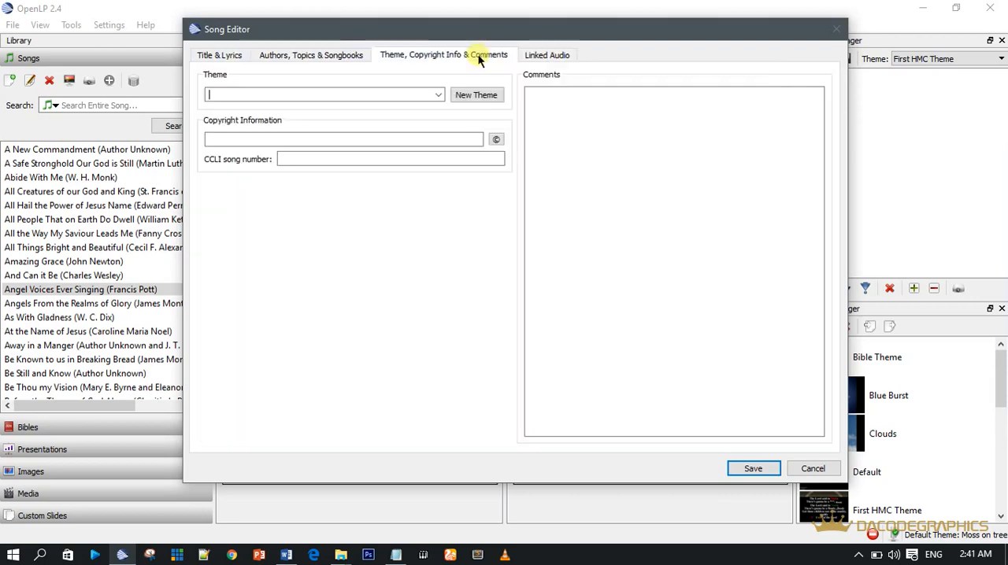
left_click(215, 56)
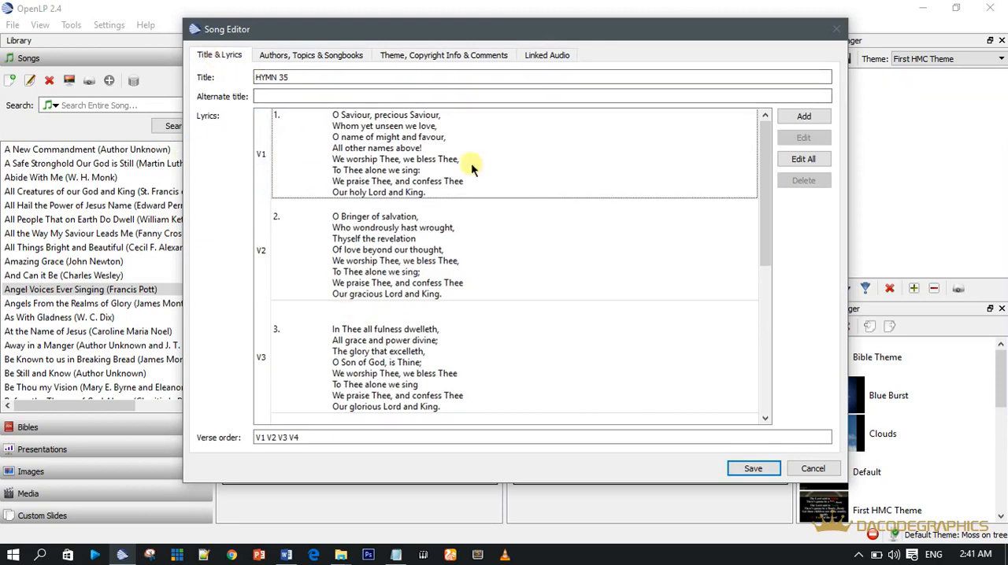
left_click(284, 56)
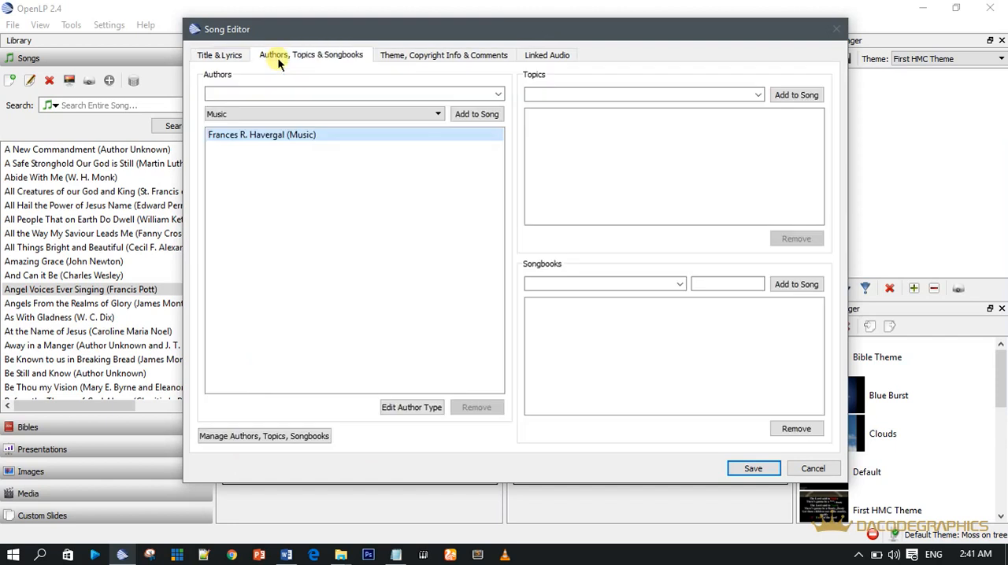
Step: Save the song and select HYMN 35 in the song library
left_click(739, 470)
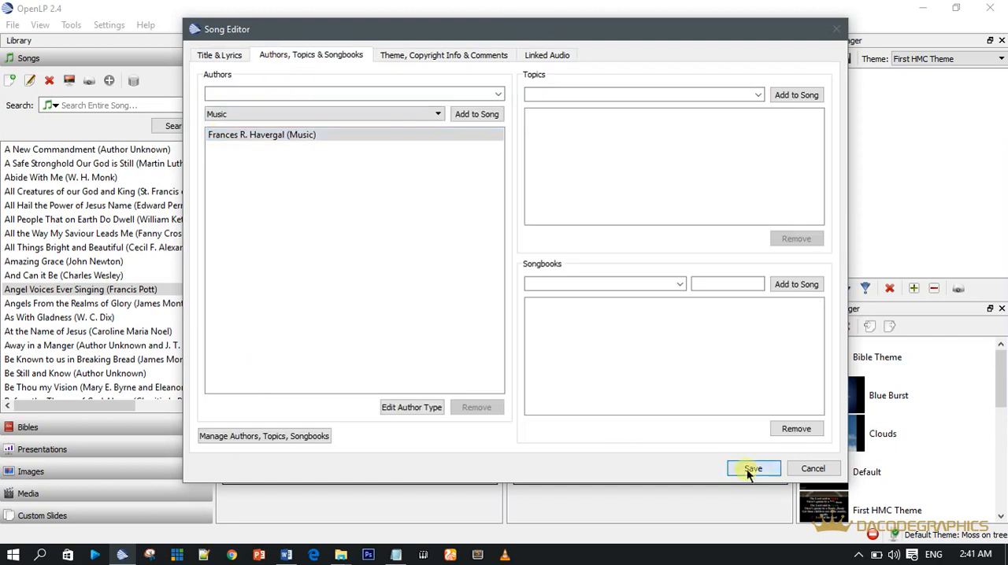
left_click(50, 391)
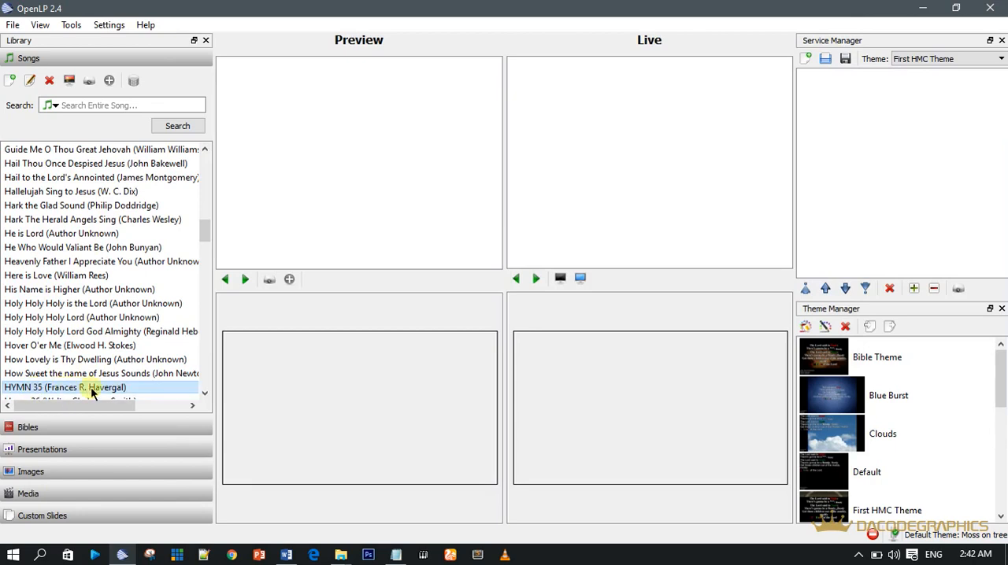
left_click(251, 307)
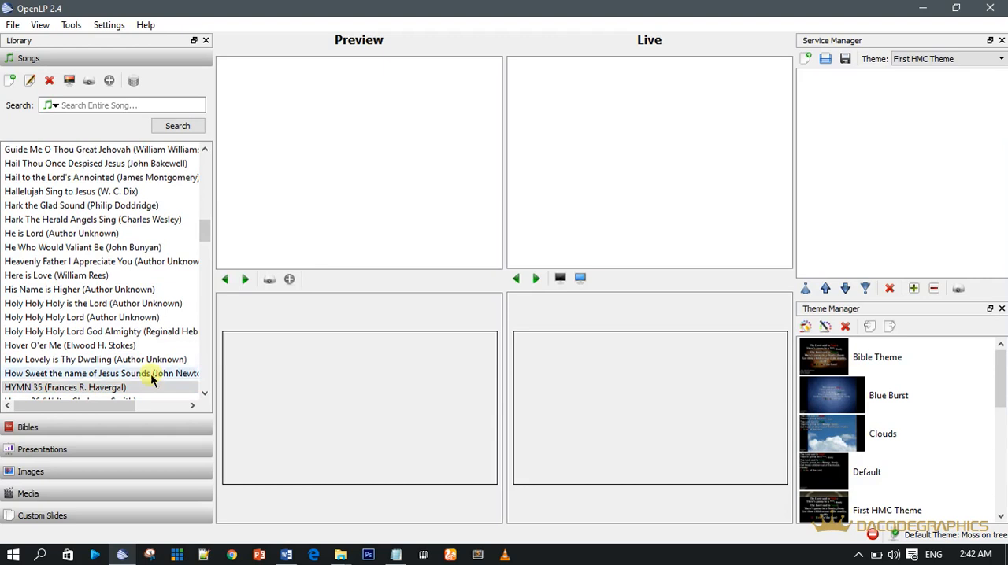